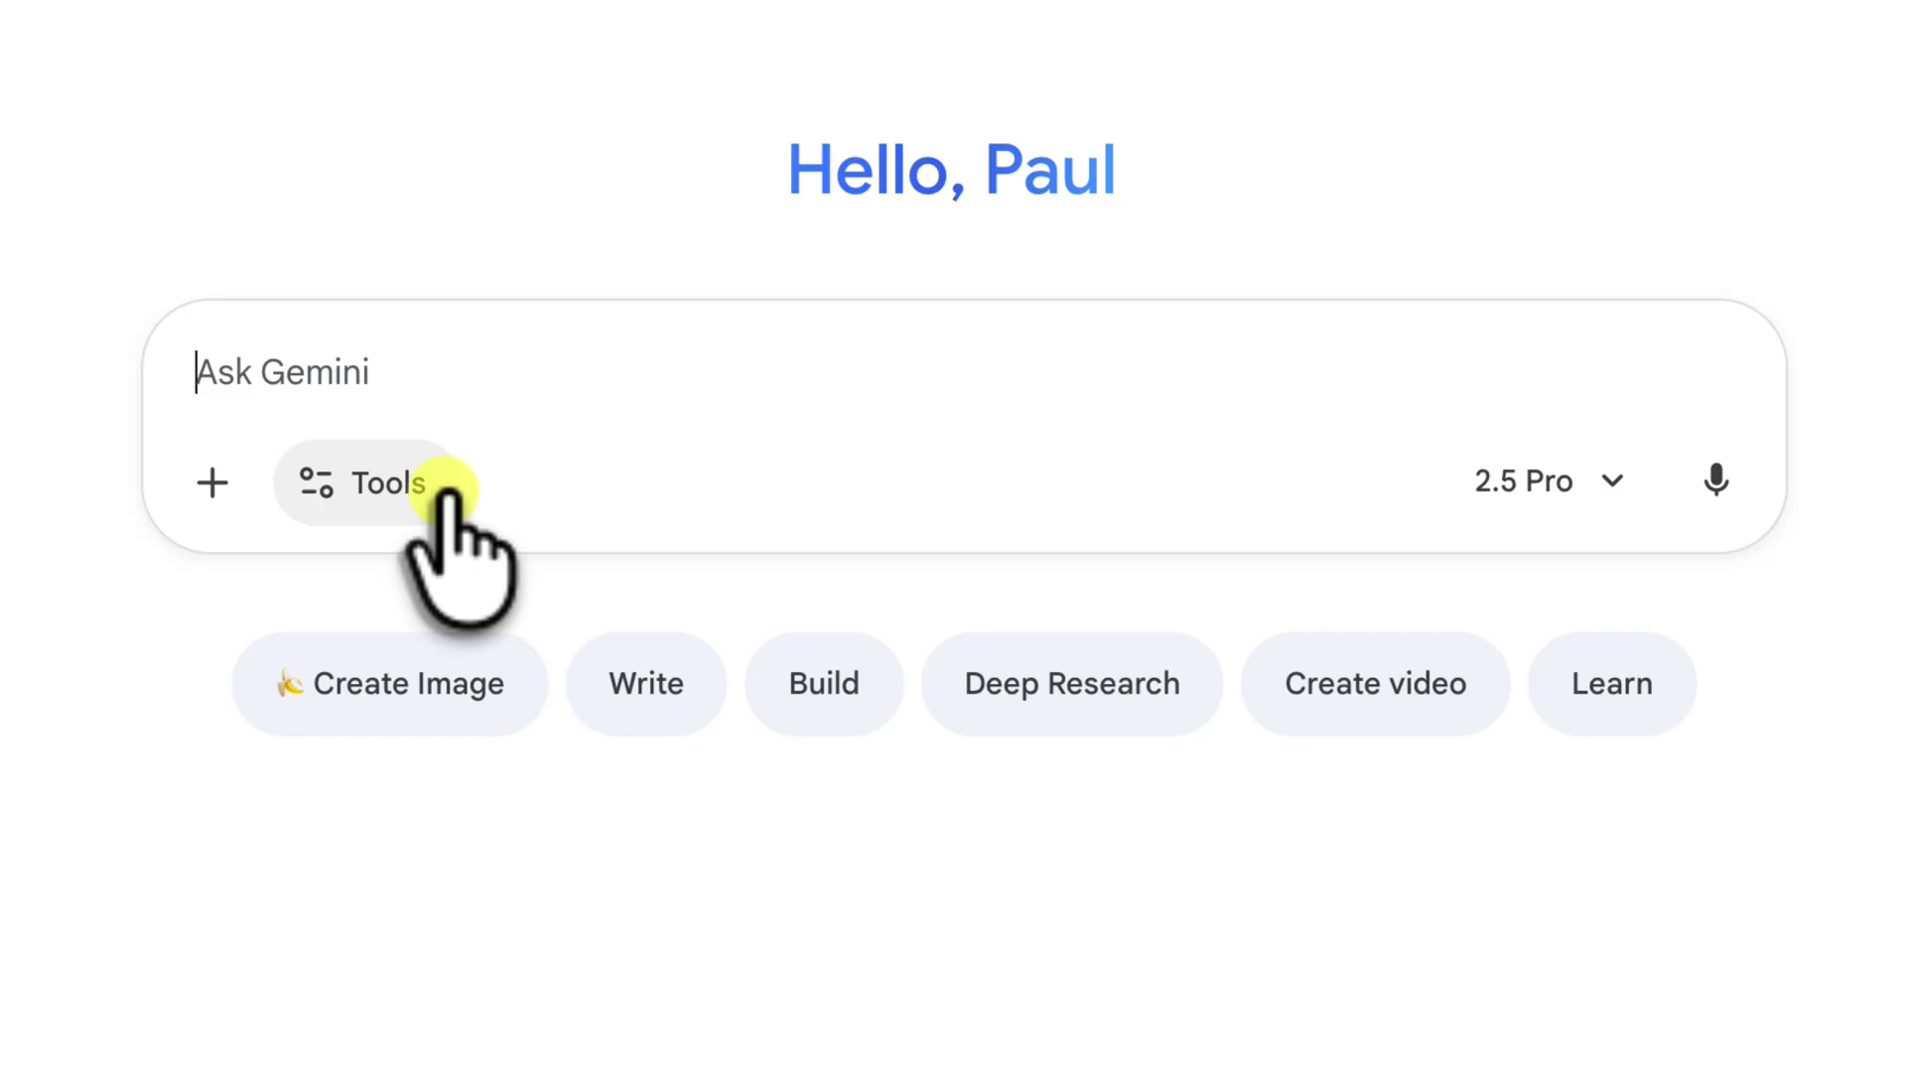
# Turn on the Canvas tool from the Tools menu for the next Gemini request.
pyautogui.click(448, 489)
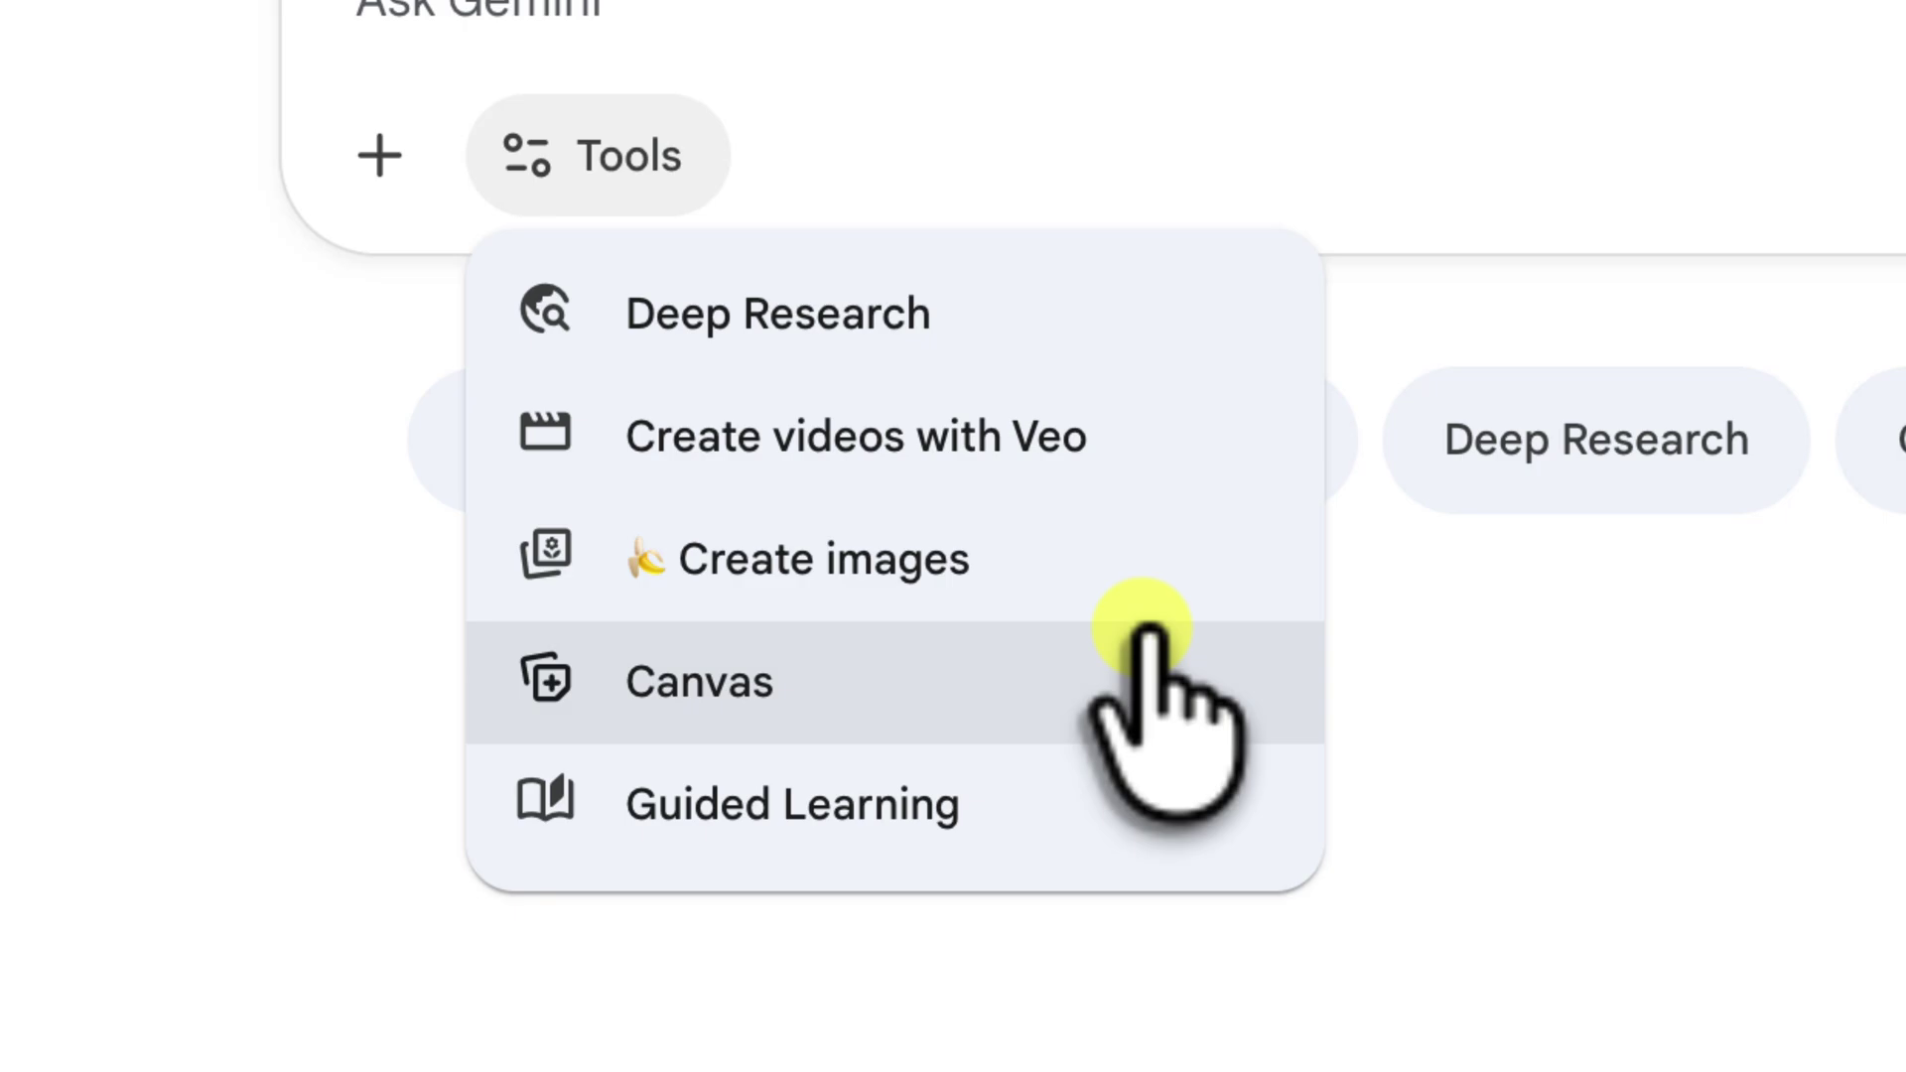
pyautogui.click(847, 685)
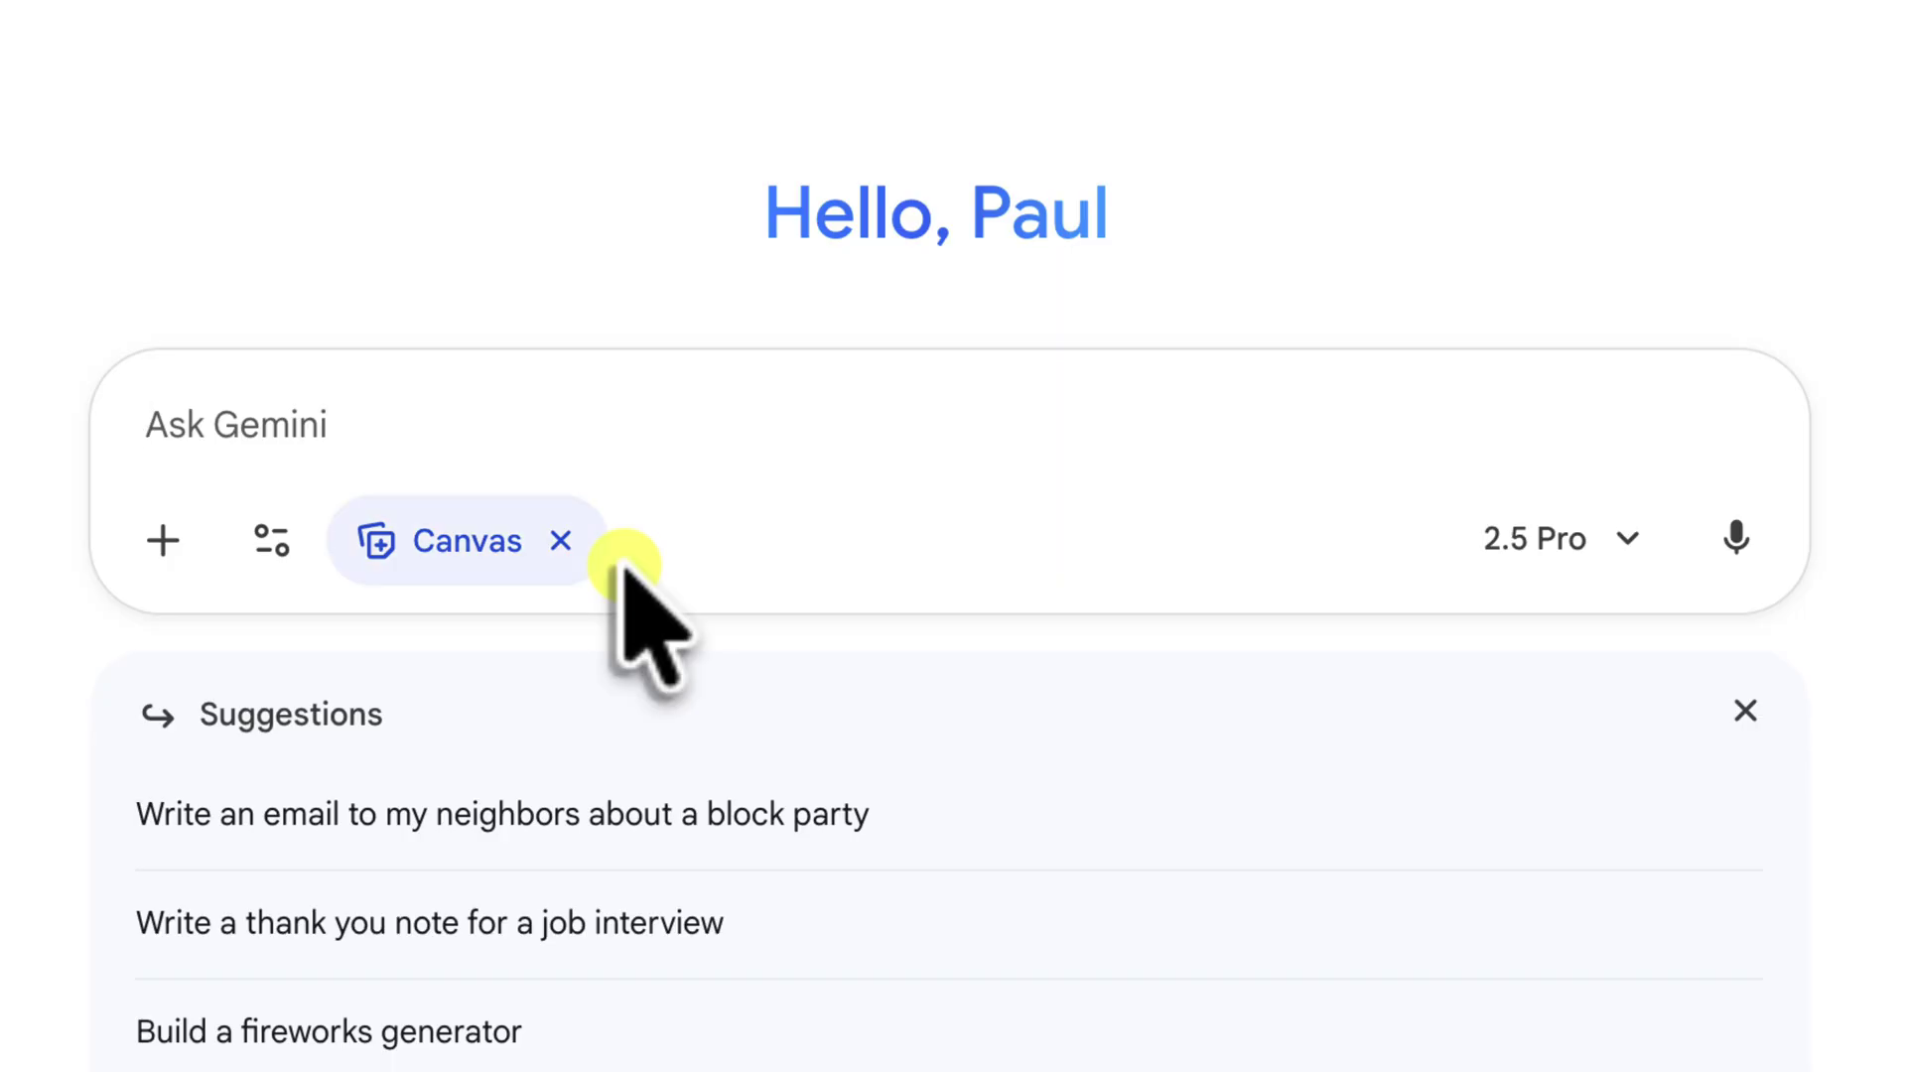
# Paste the prompt for a generative AI in the workplace presentation and submit it.
pyautogui.click(166, 432)
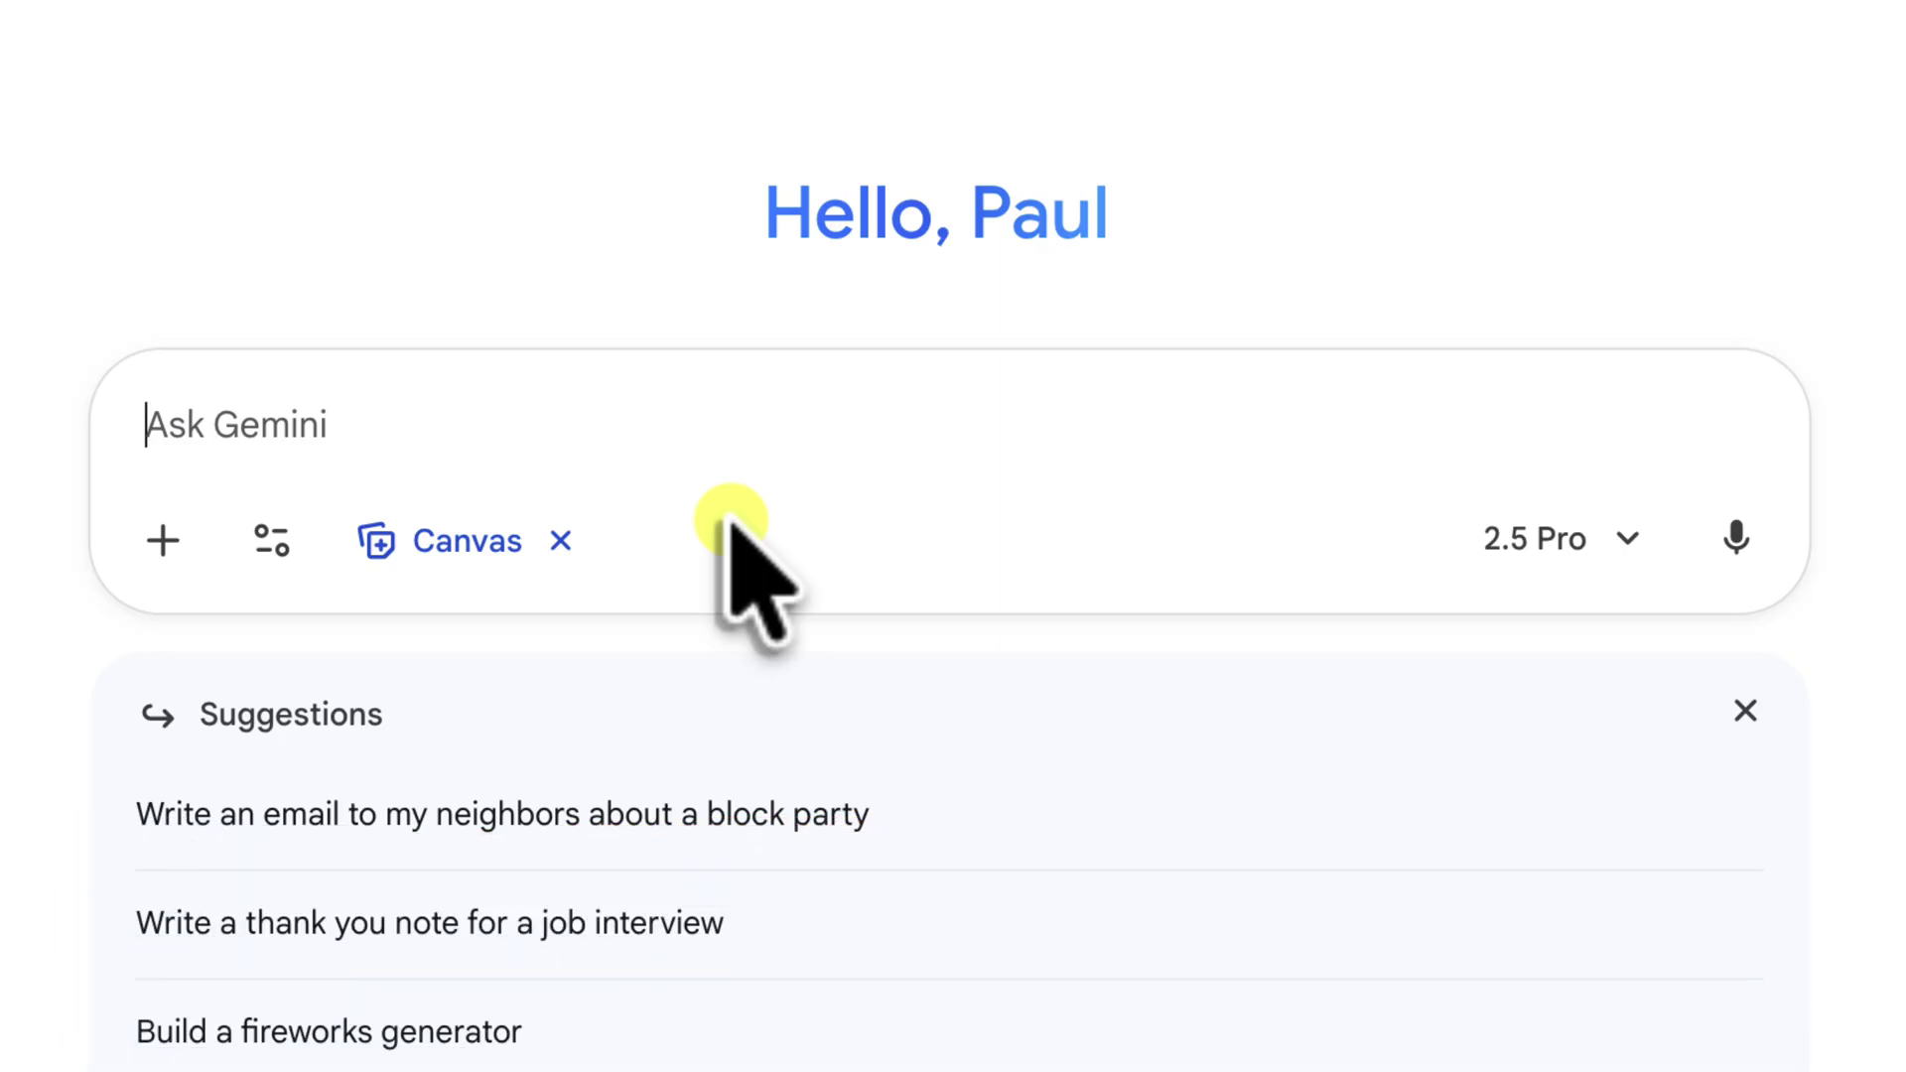
pyautogui.write('d')
pyautogui.press('BackSpace')
pyautogui.write('Create a presentation on the challenges and opportunities of implementing generative AI in the workplace.')
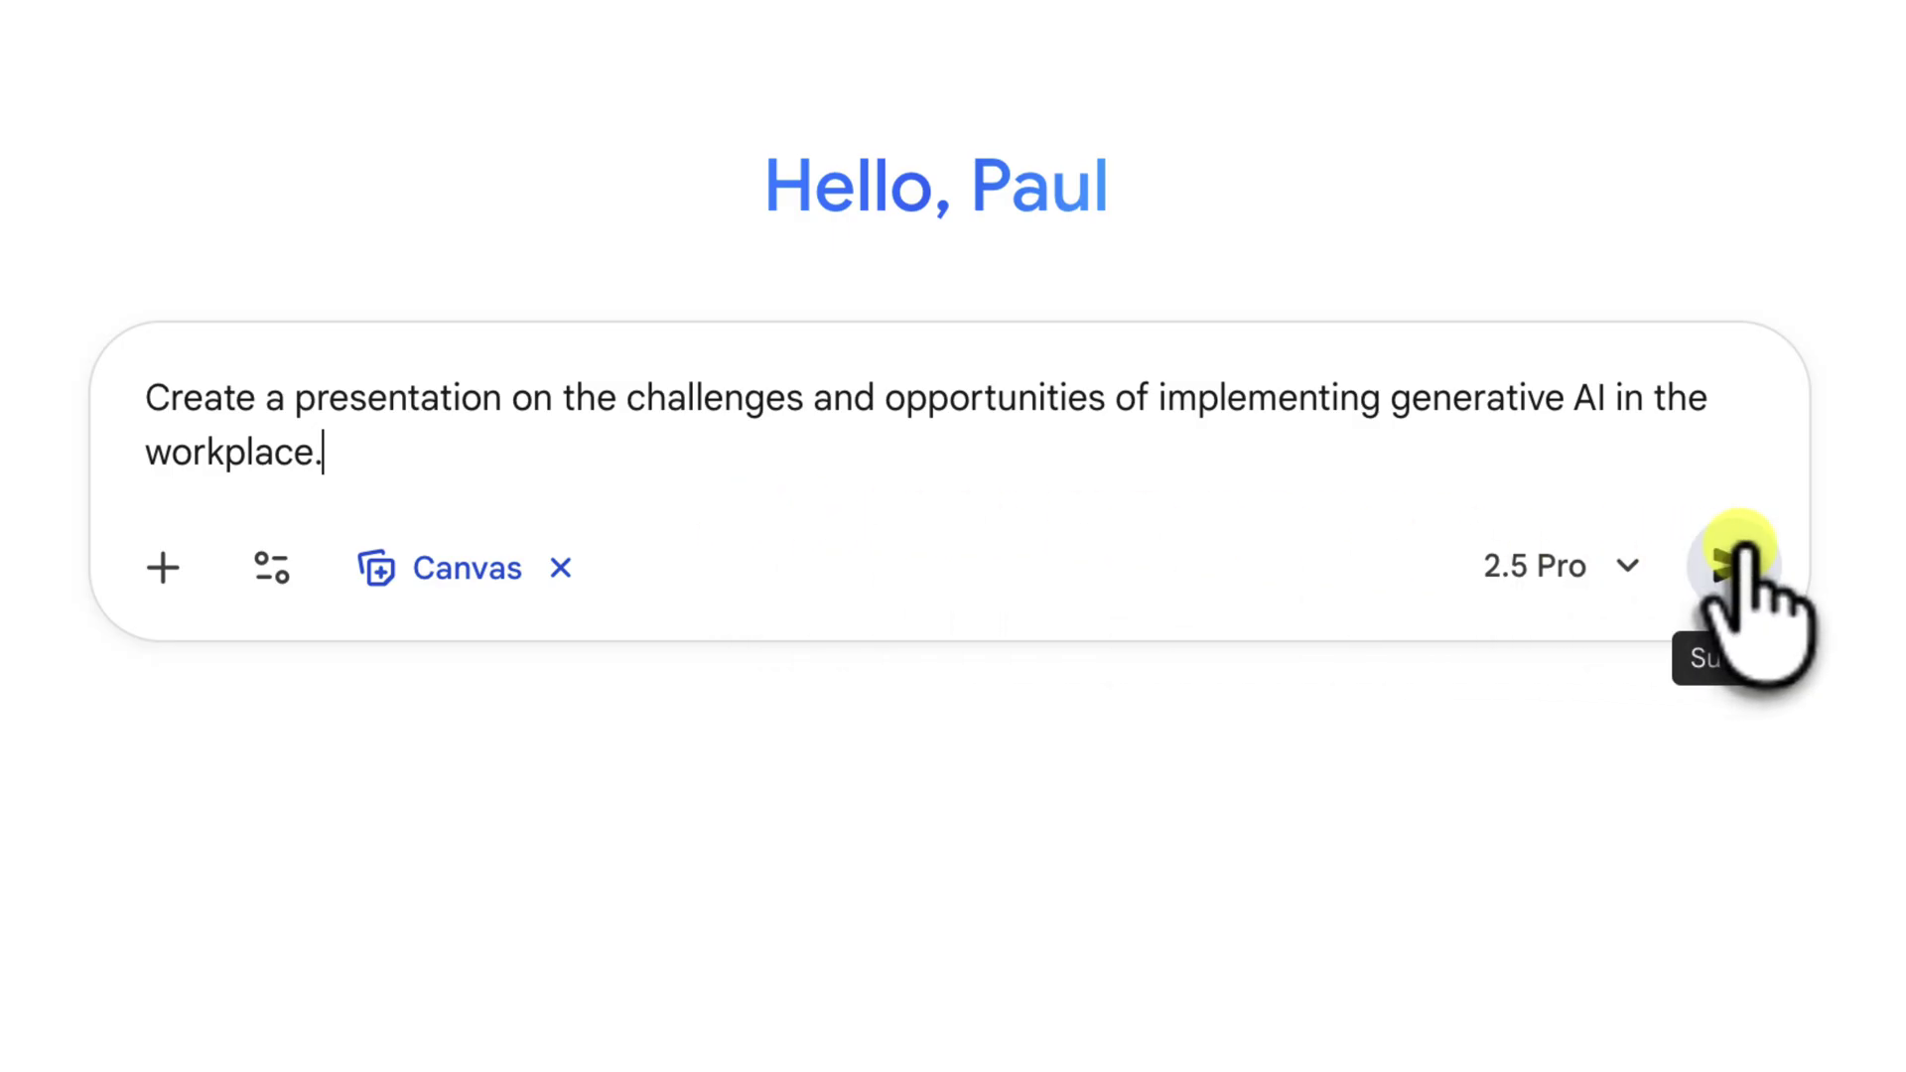
pyautogui.click(1735, 556)
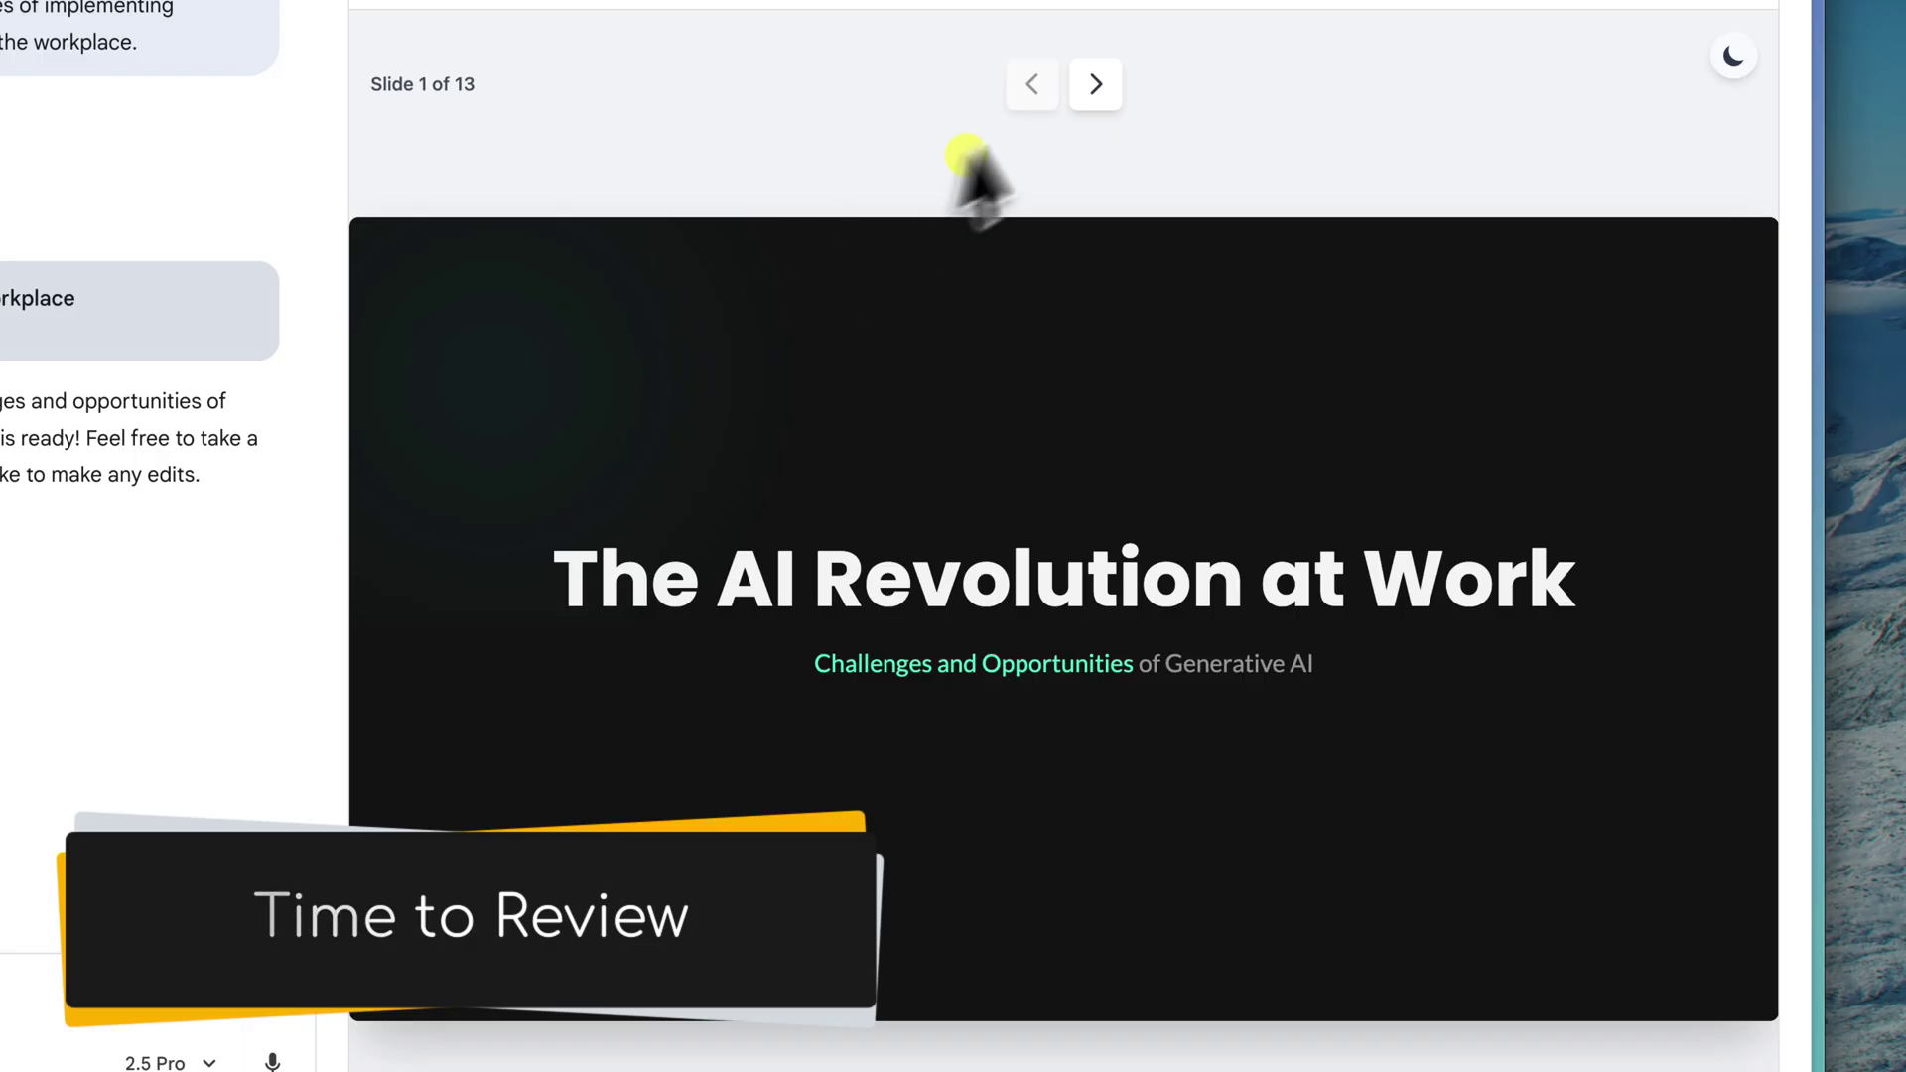
# Step forward through the deck from slide 2 to the Thank You slide.
pyautogui.click(1099, 79)
pyautogui.click(1100, 79)
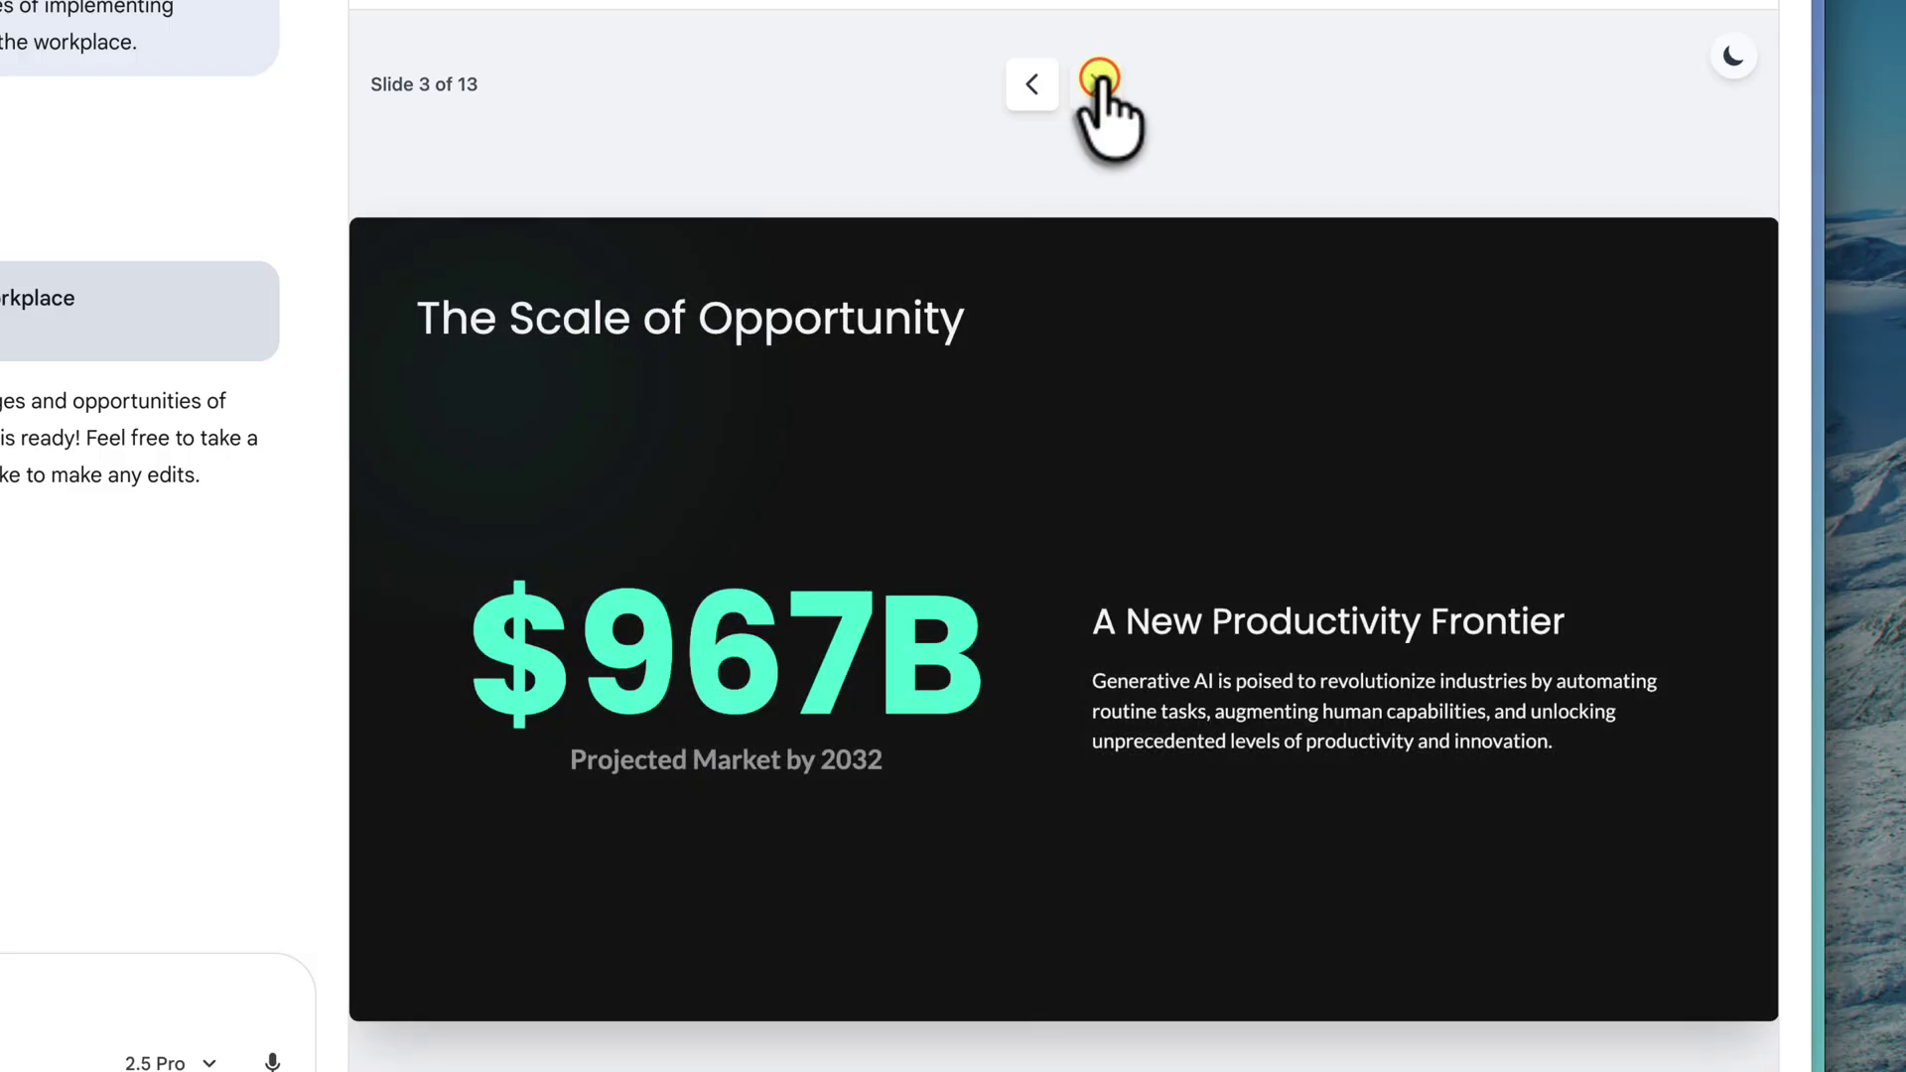
pyautogui.click(1100, 79)
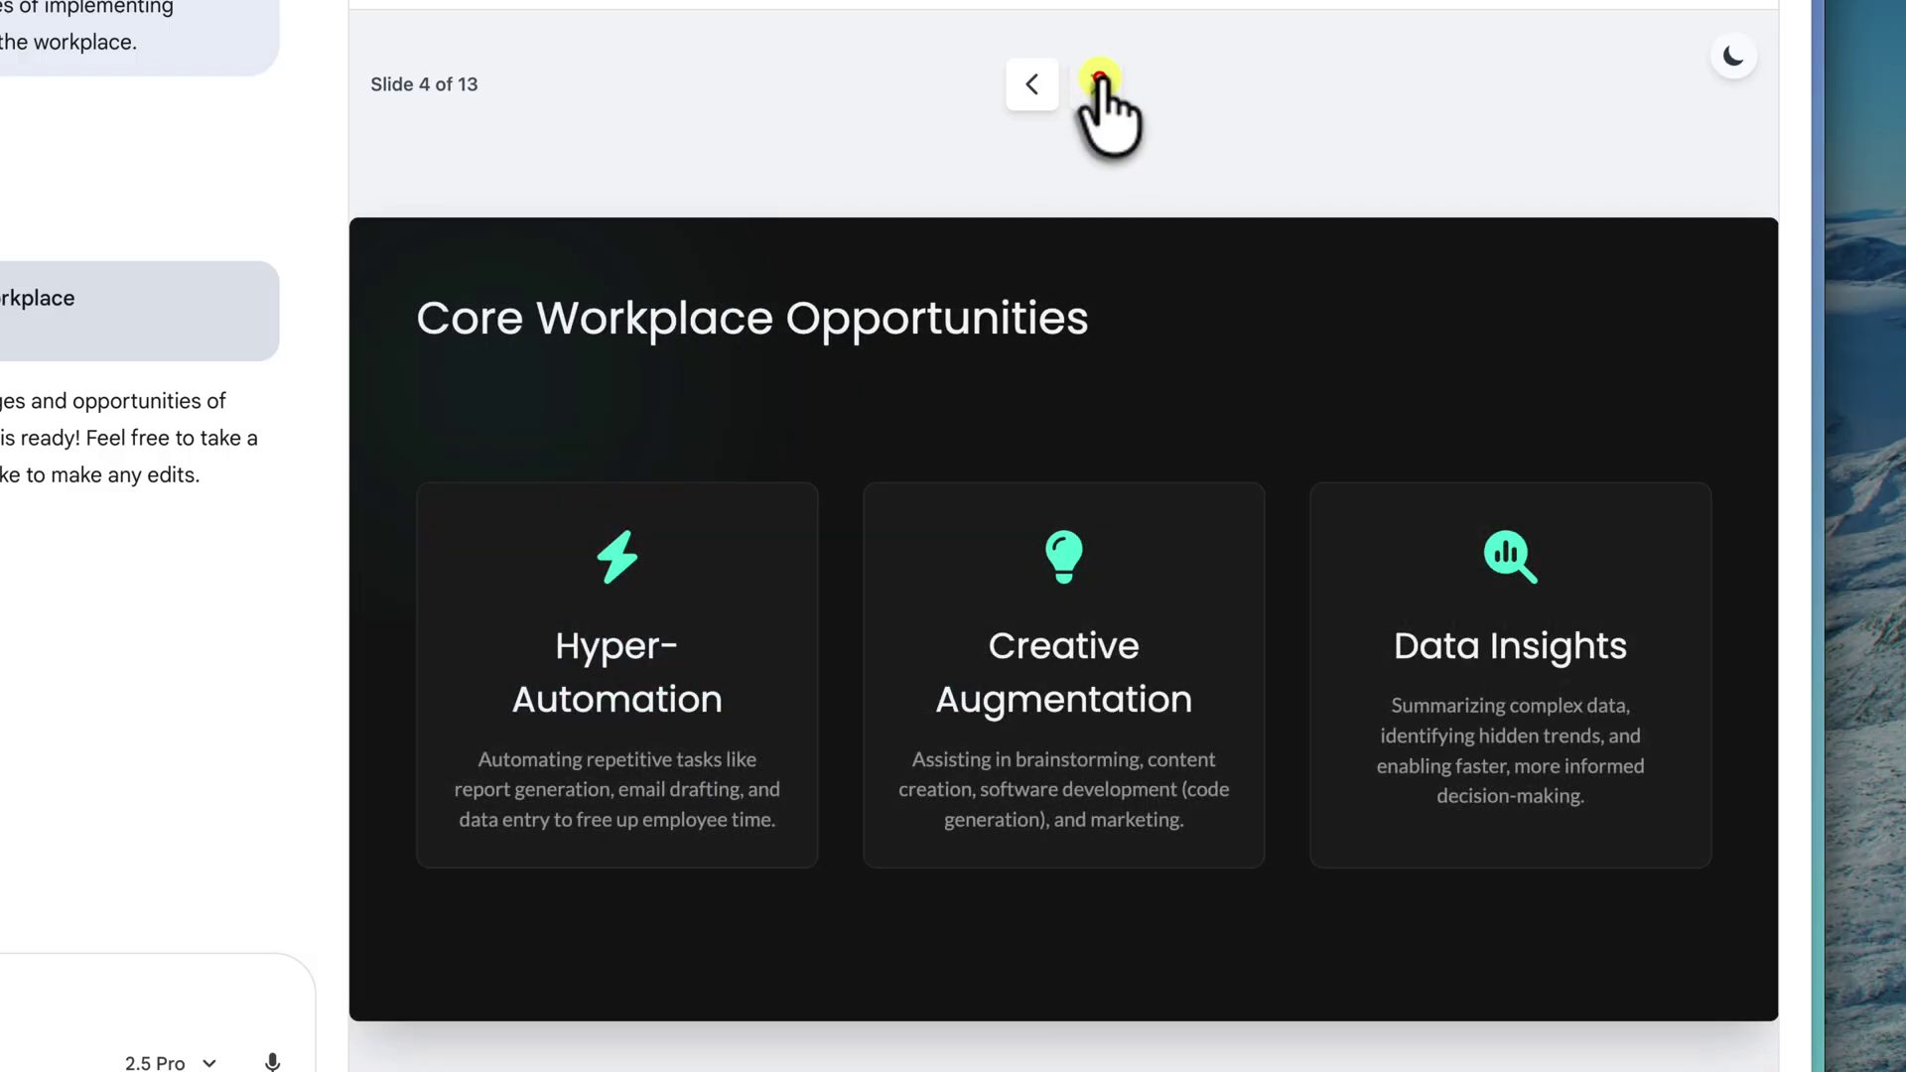
pyautogui.click(1101, 78)
pyautogui.click(1101, 80)
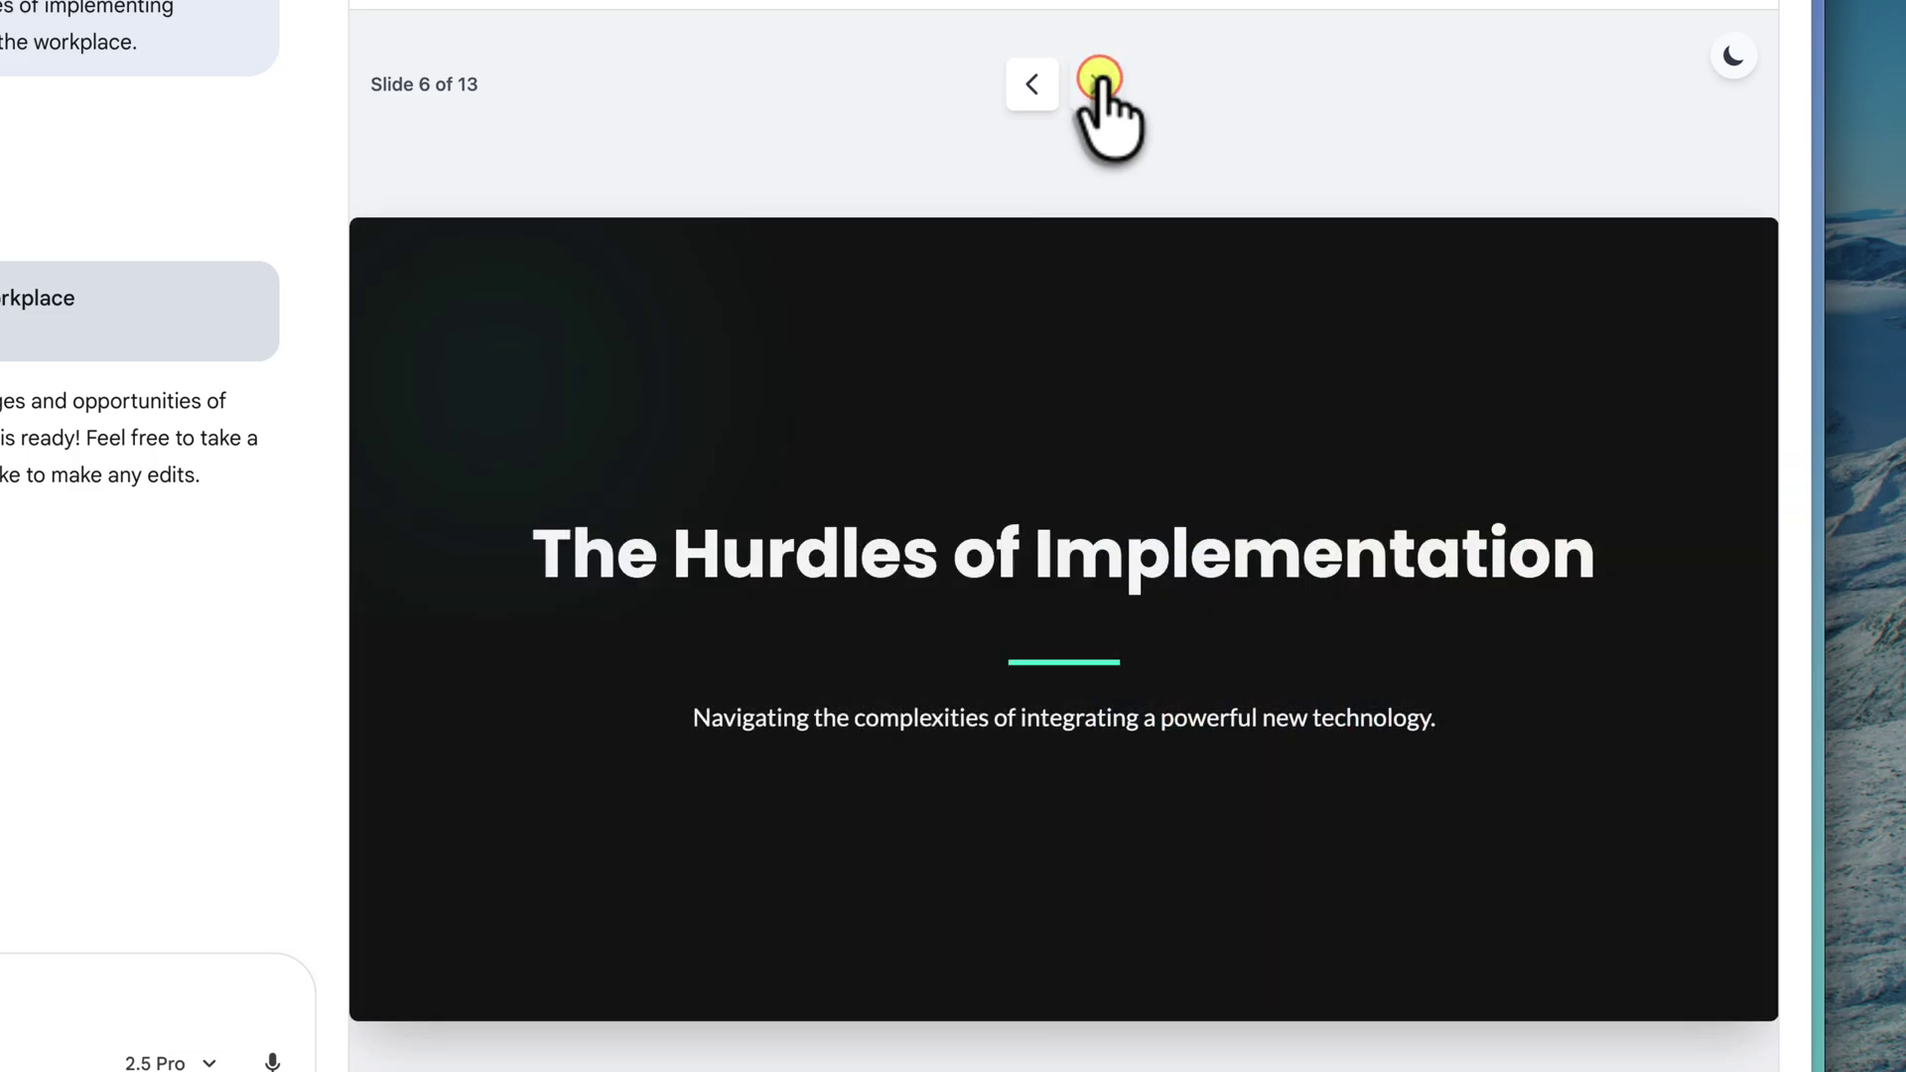
pyautogui.click(1100, 78)
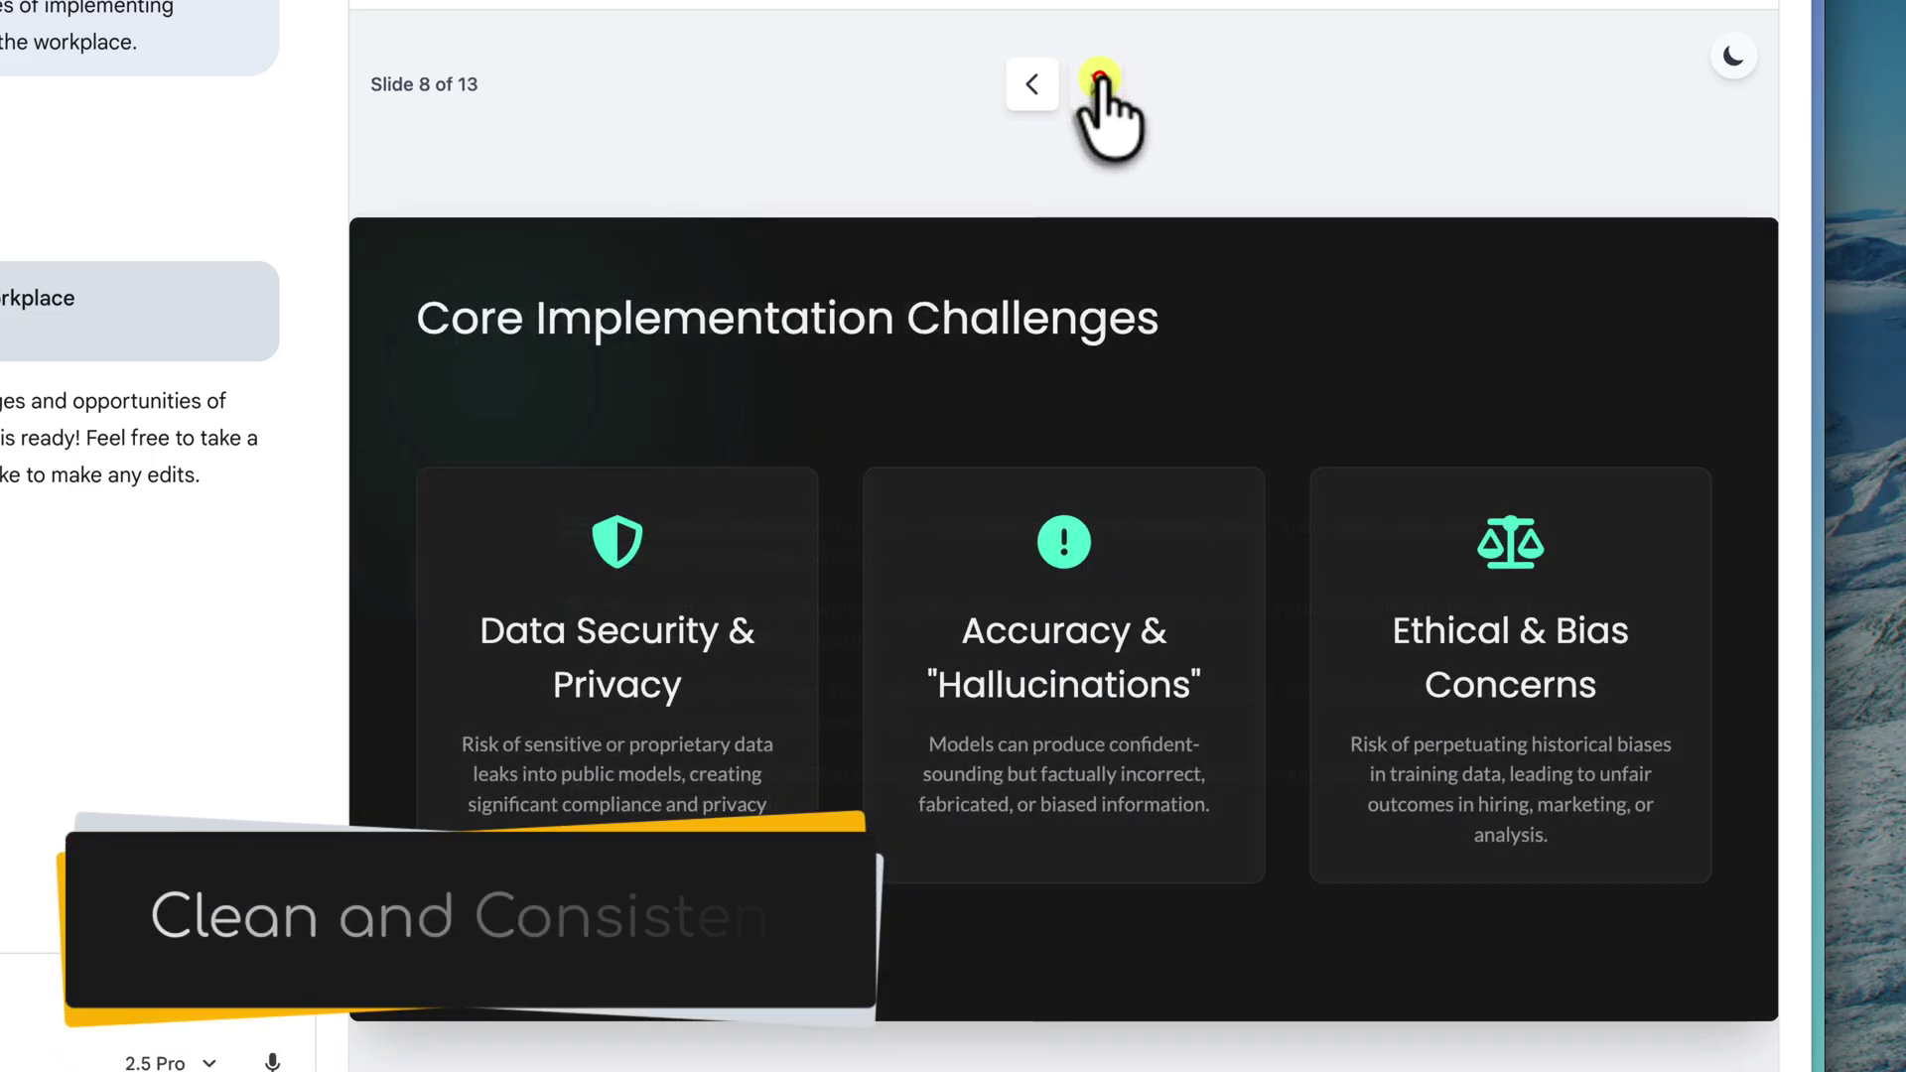
pyautogui.click(1100, 79)
pyautogui.click(1100, 80)
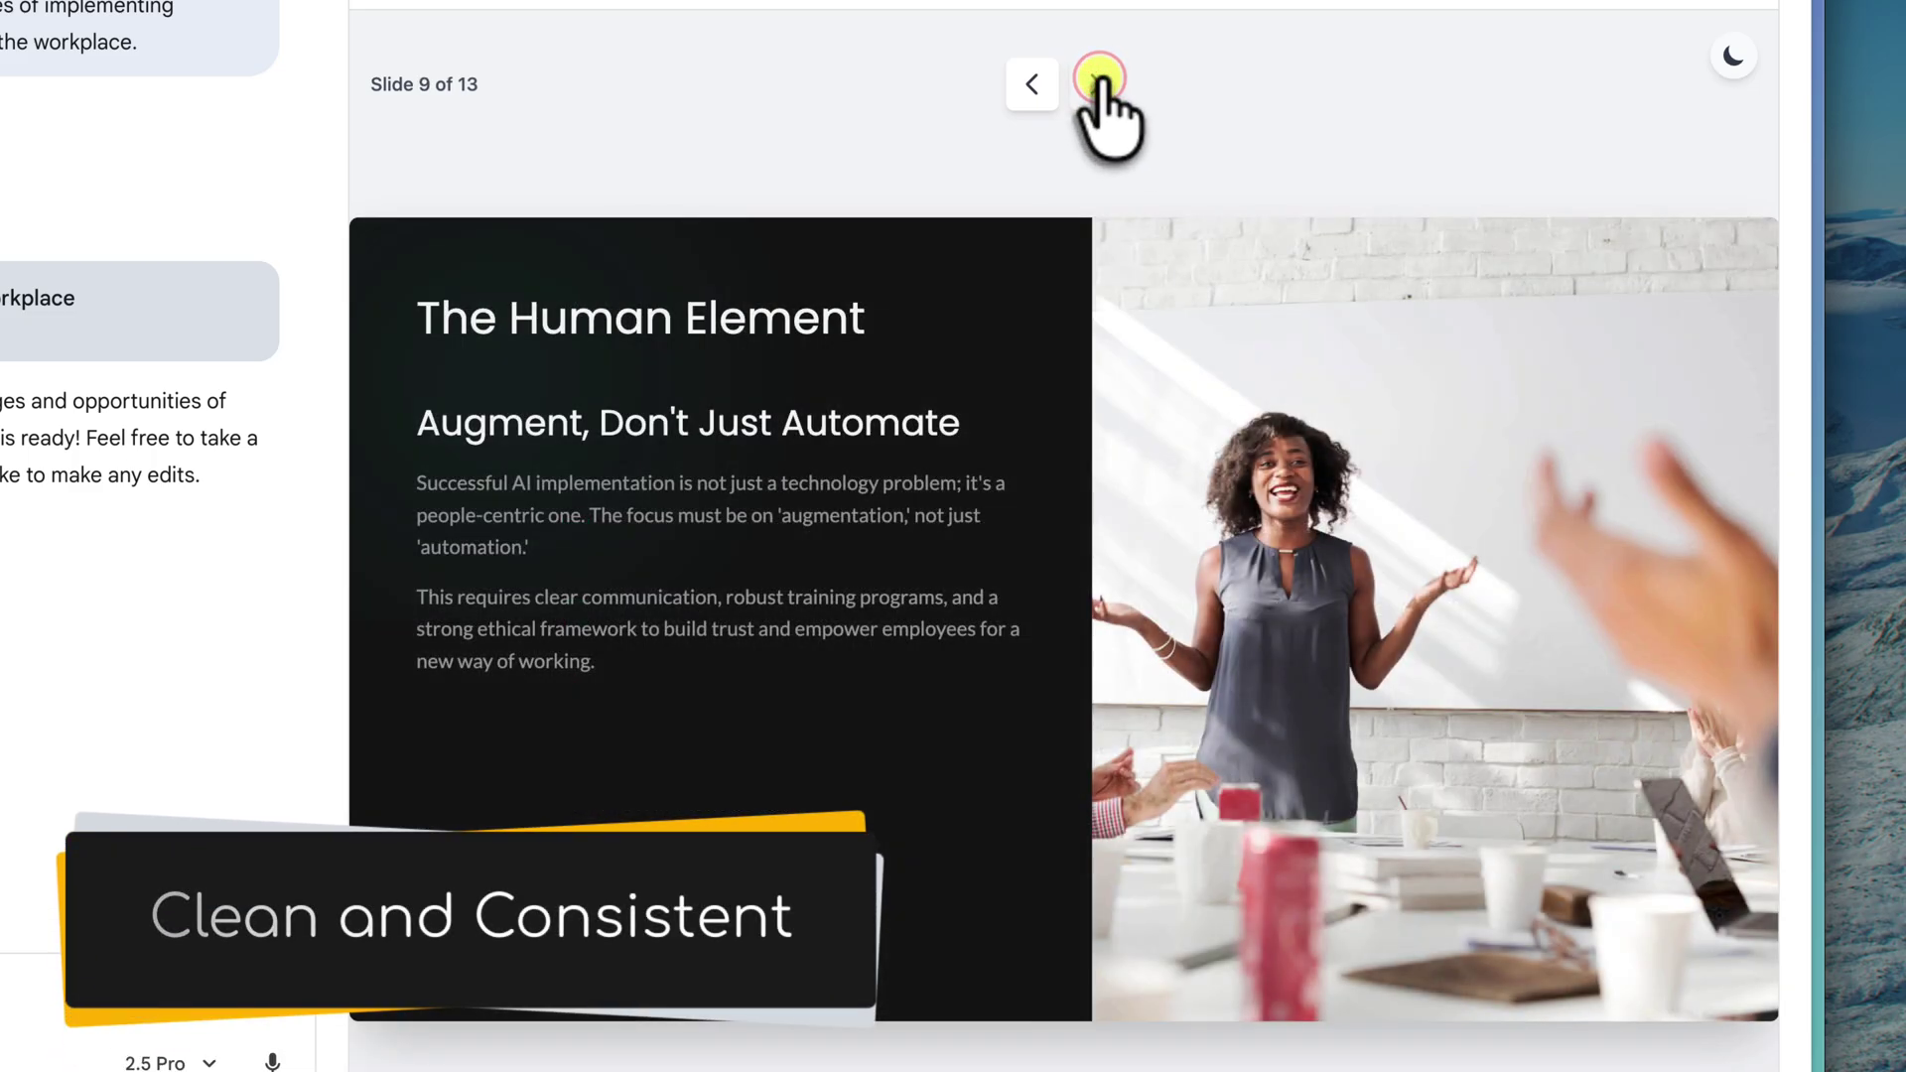
pyautogui.click(1100, 78)
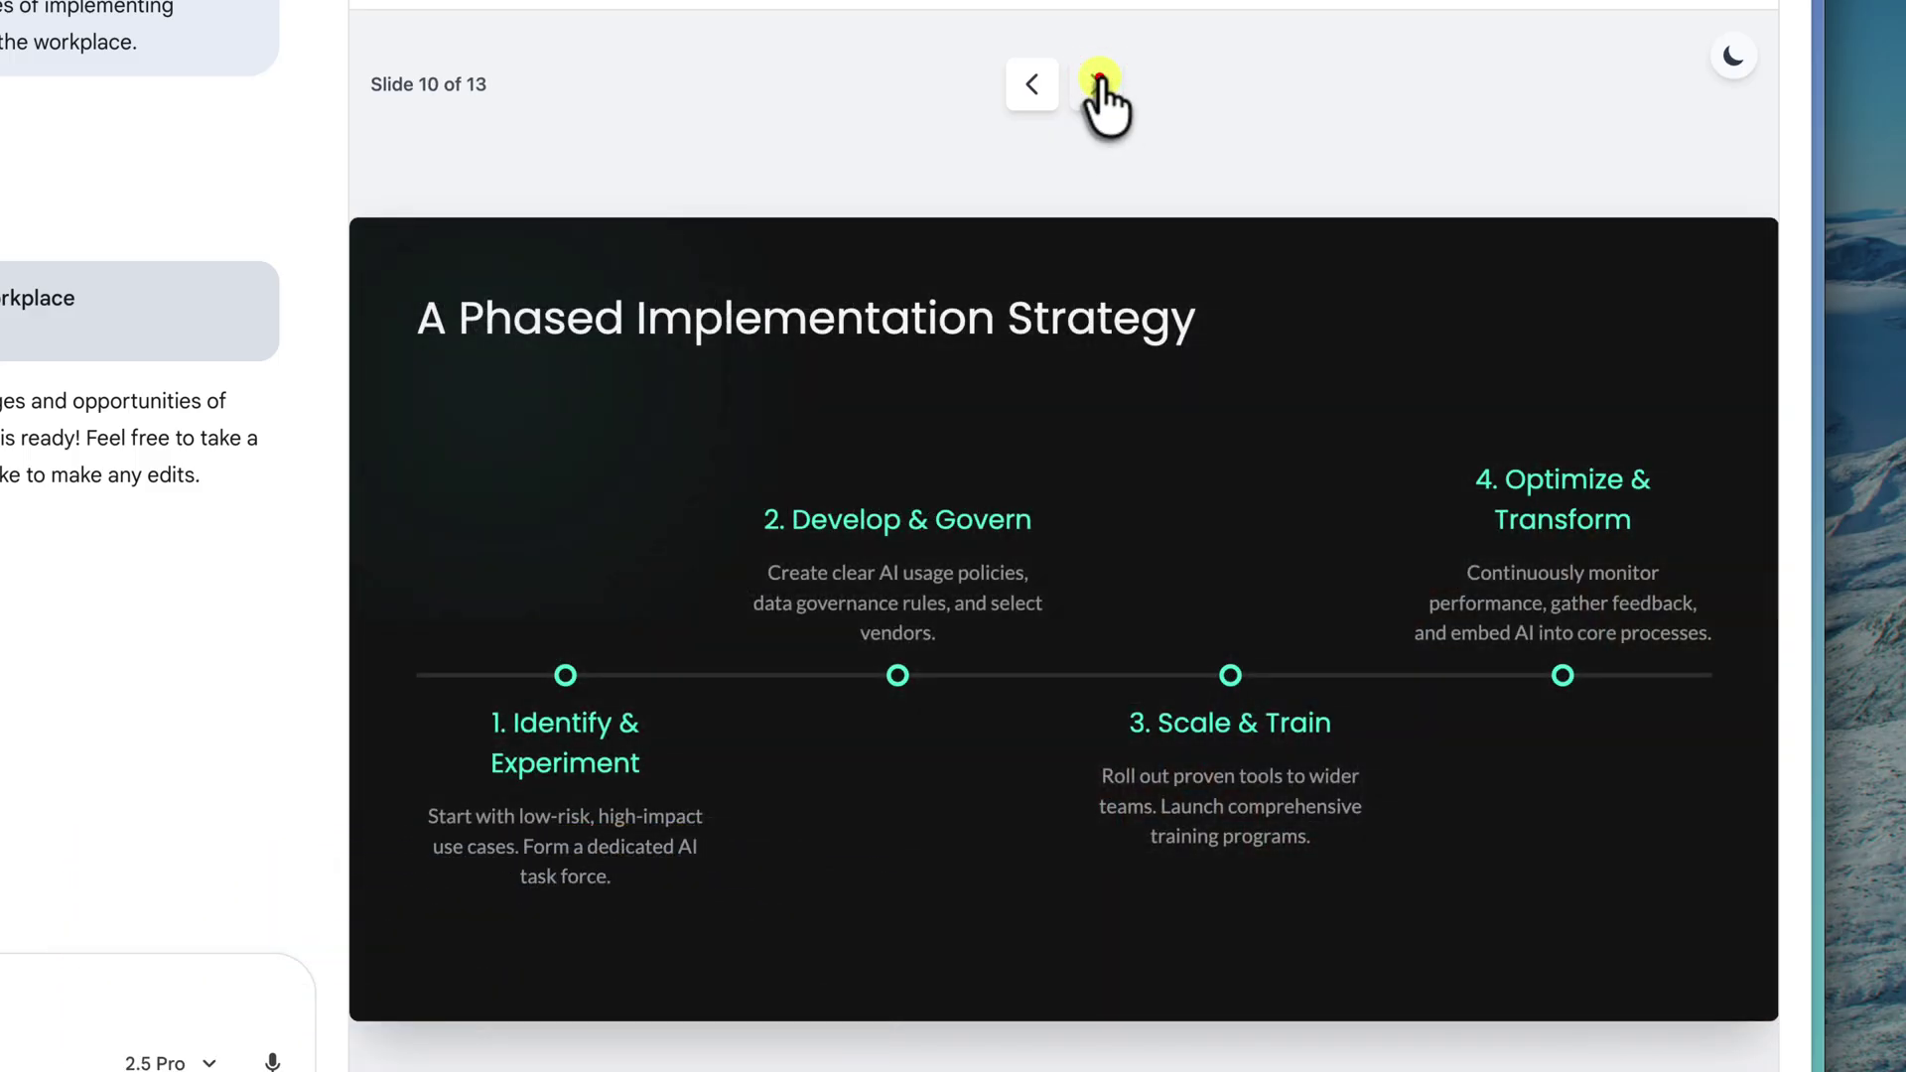
pyautogui.click(1100, 78)
pyautogui.click(1101, 78)
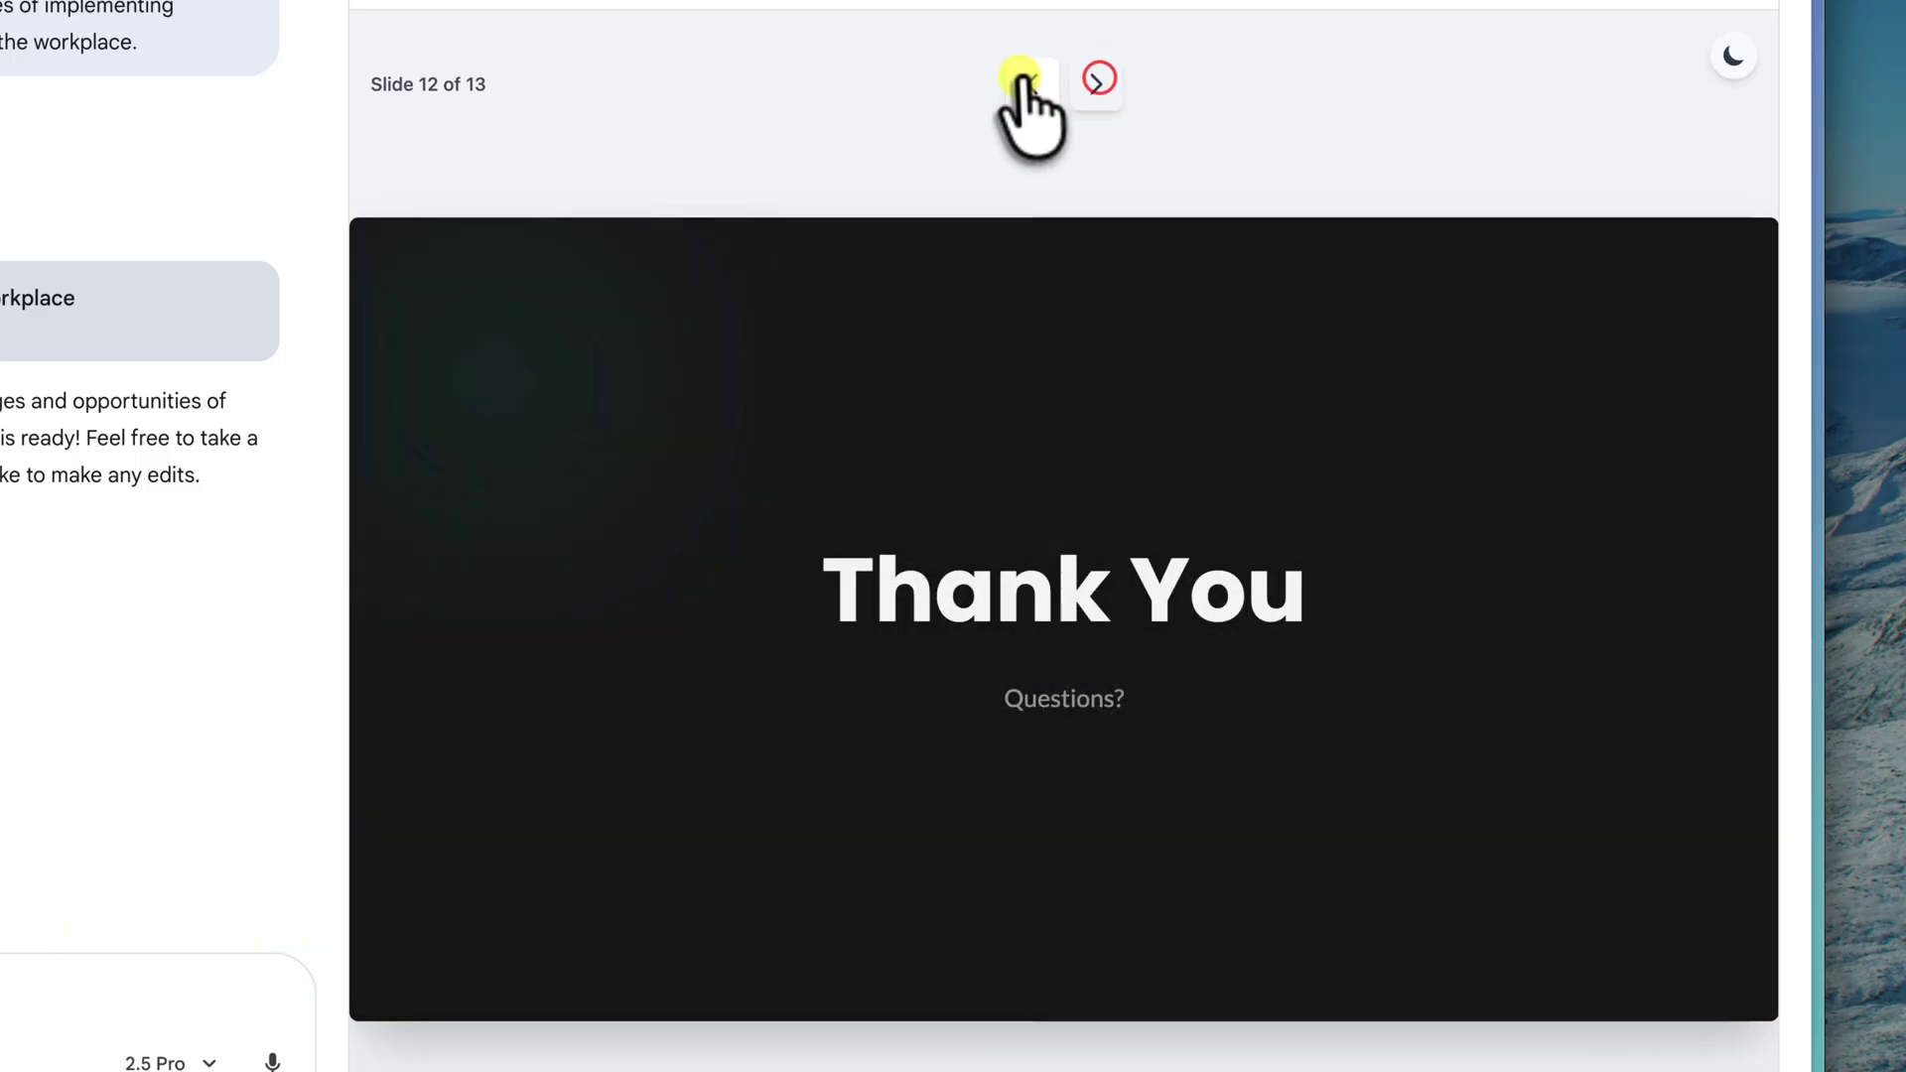
# Step back seven slides to slide 5, Boosting Productivity.
pyautogui.click(1019, 78)
pyautogui.click(1020, 80)
pyautogui.click(1020, 78)
pyautogui.click(1020, 79)
pyautogui.click(1020, 80)
pyautogui.click(1021, 79)
pyautogui.click(1020, 78)
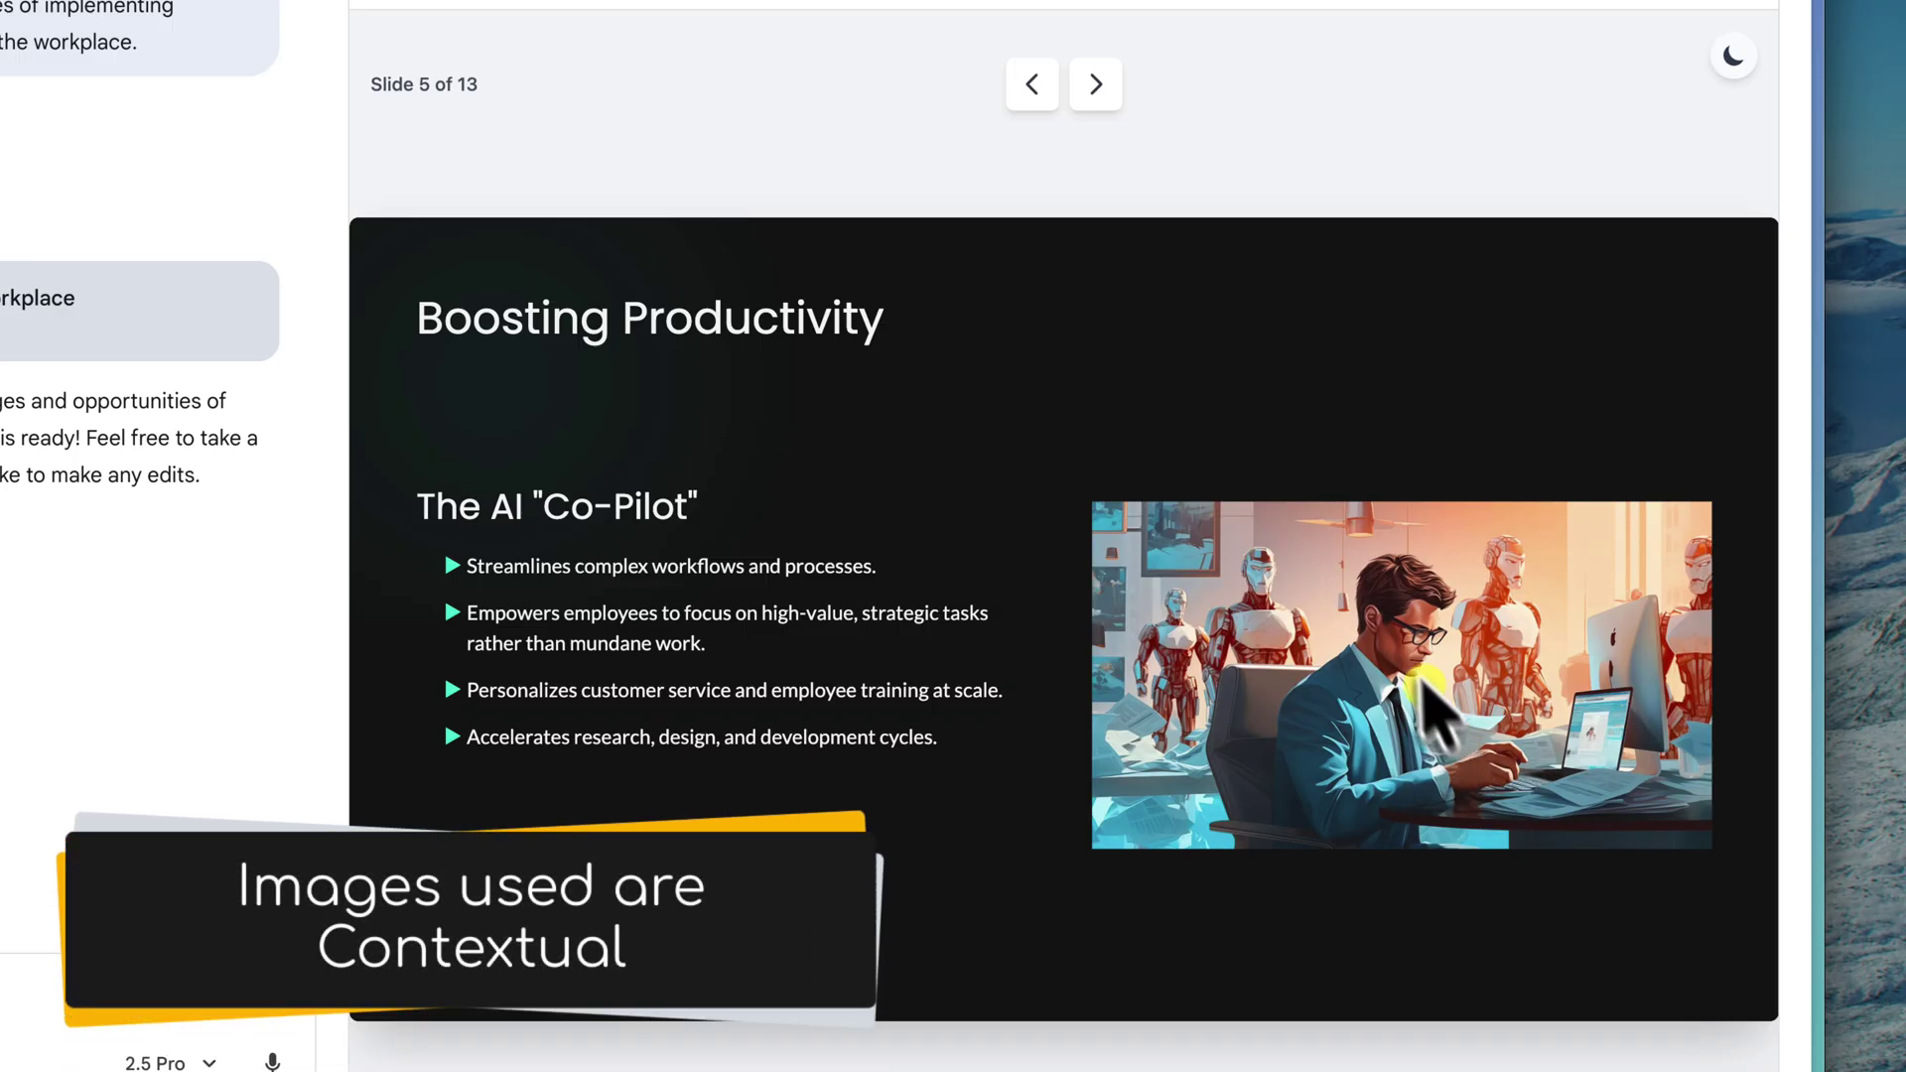
pyautogui.click(1092, 83)
pyautogui.click(1092, 83)
pyautogui.click(1092, 83)
pyautogui.click(1089, 68)
pyautogui.click(1088, 67)
pyautogui.click(1089, 67)
pyautogui.click(1089, 67)
pyautogui.click(1088, 66)
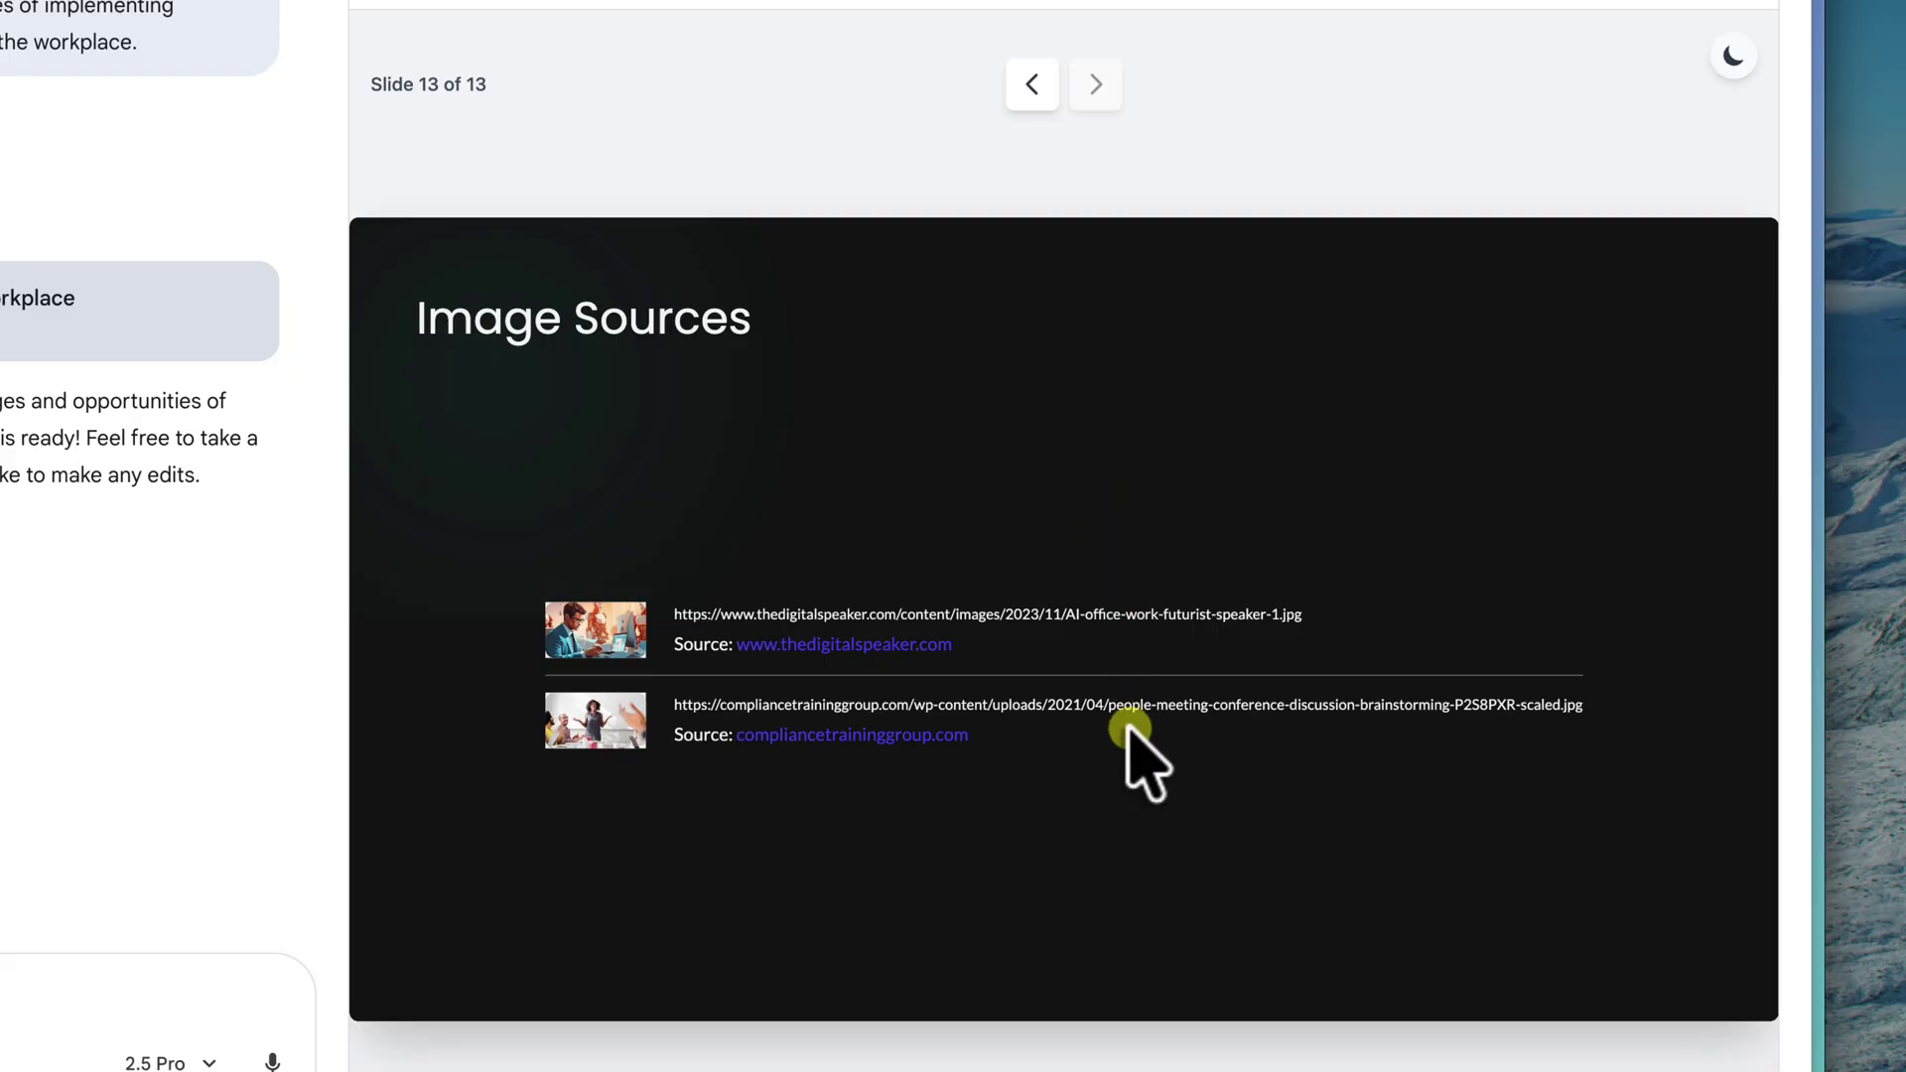
pyautogui.click(1029, 77)
pyautogui.click(1029, 76)
pyautogui.click(1029, 75)
pyautogui.click(1029, 75)
pyautogui.click(1029, 73)
pyautogui.click(1028, 71)
pyautogui.click(1029, 72)
pyautogui.click(1028, 72)
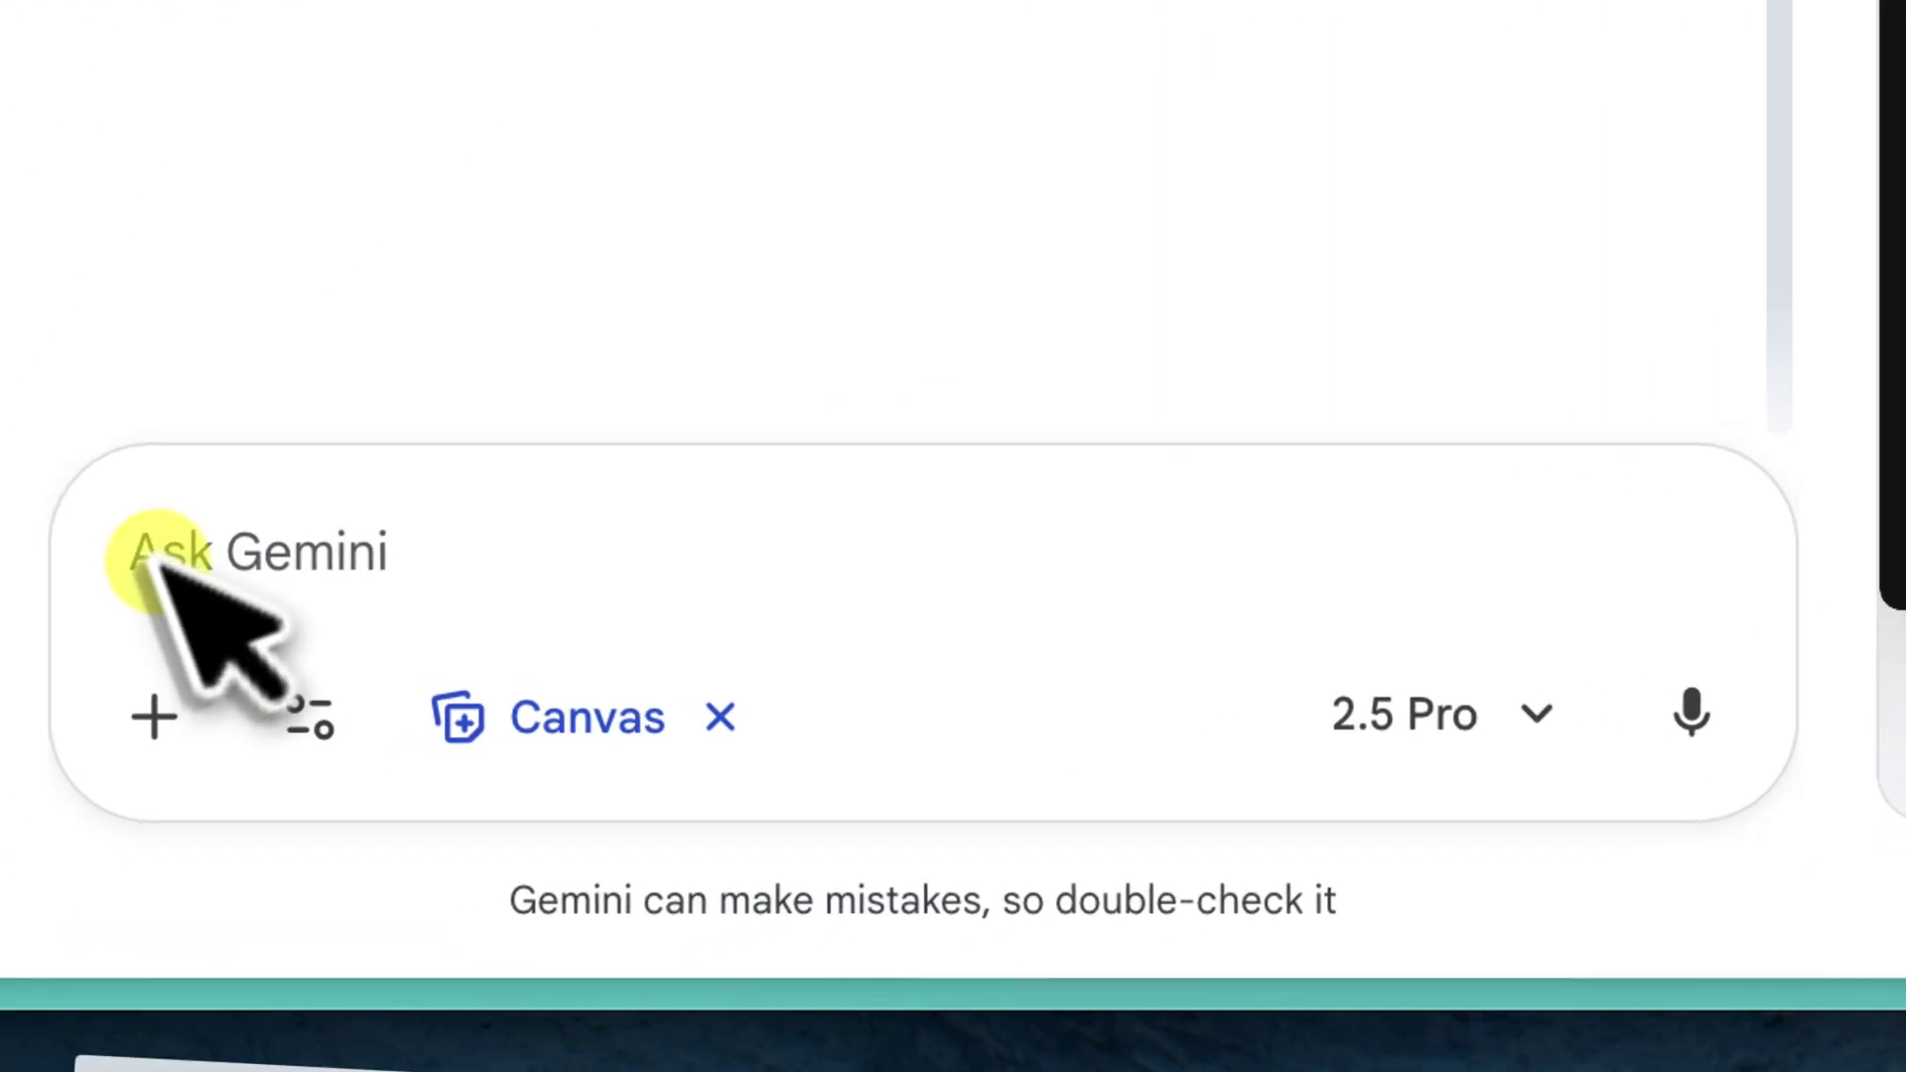
# Ask Gemini for a detailed talk track covering every slide of the deck.
pyautogui.click(159, 554)
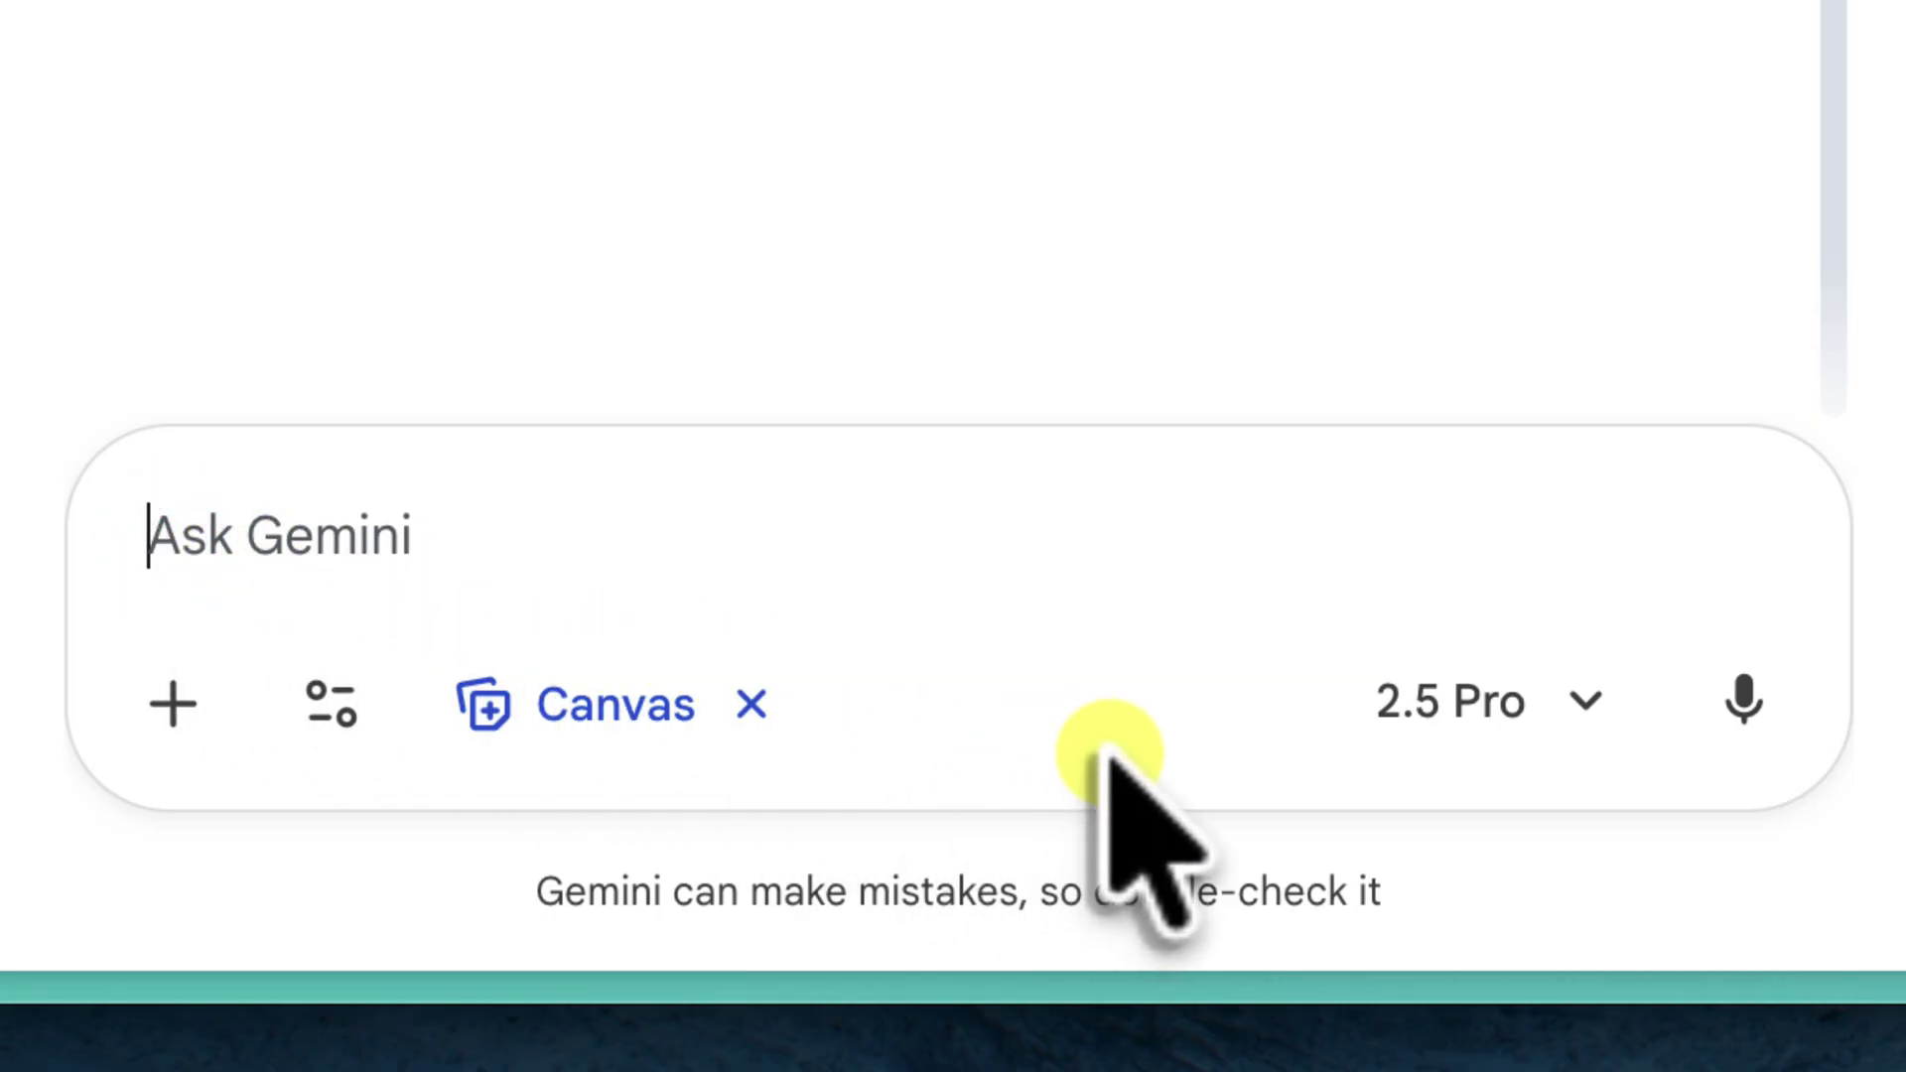
pyautogui.write('d')
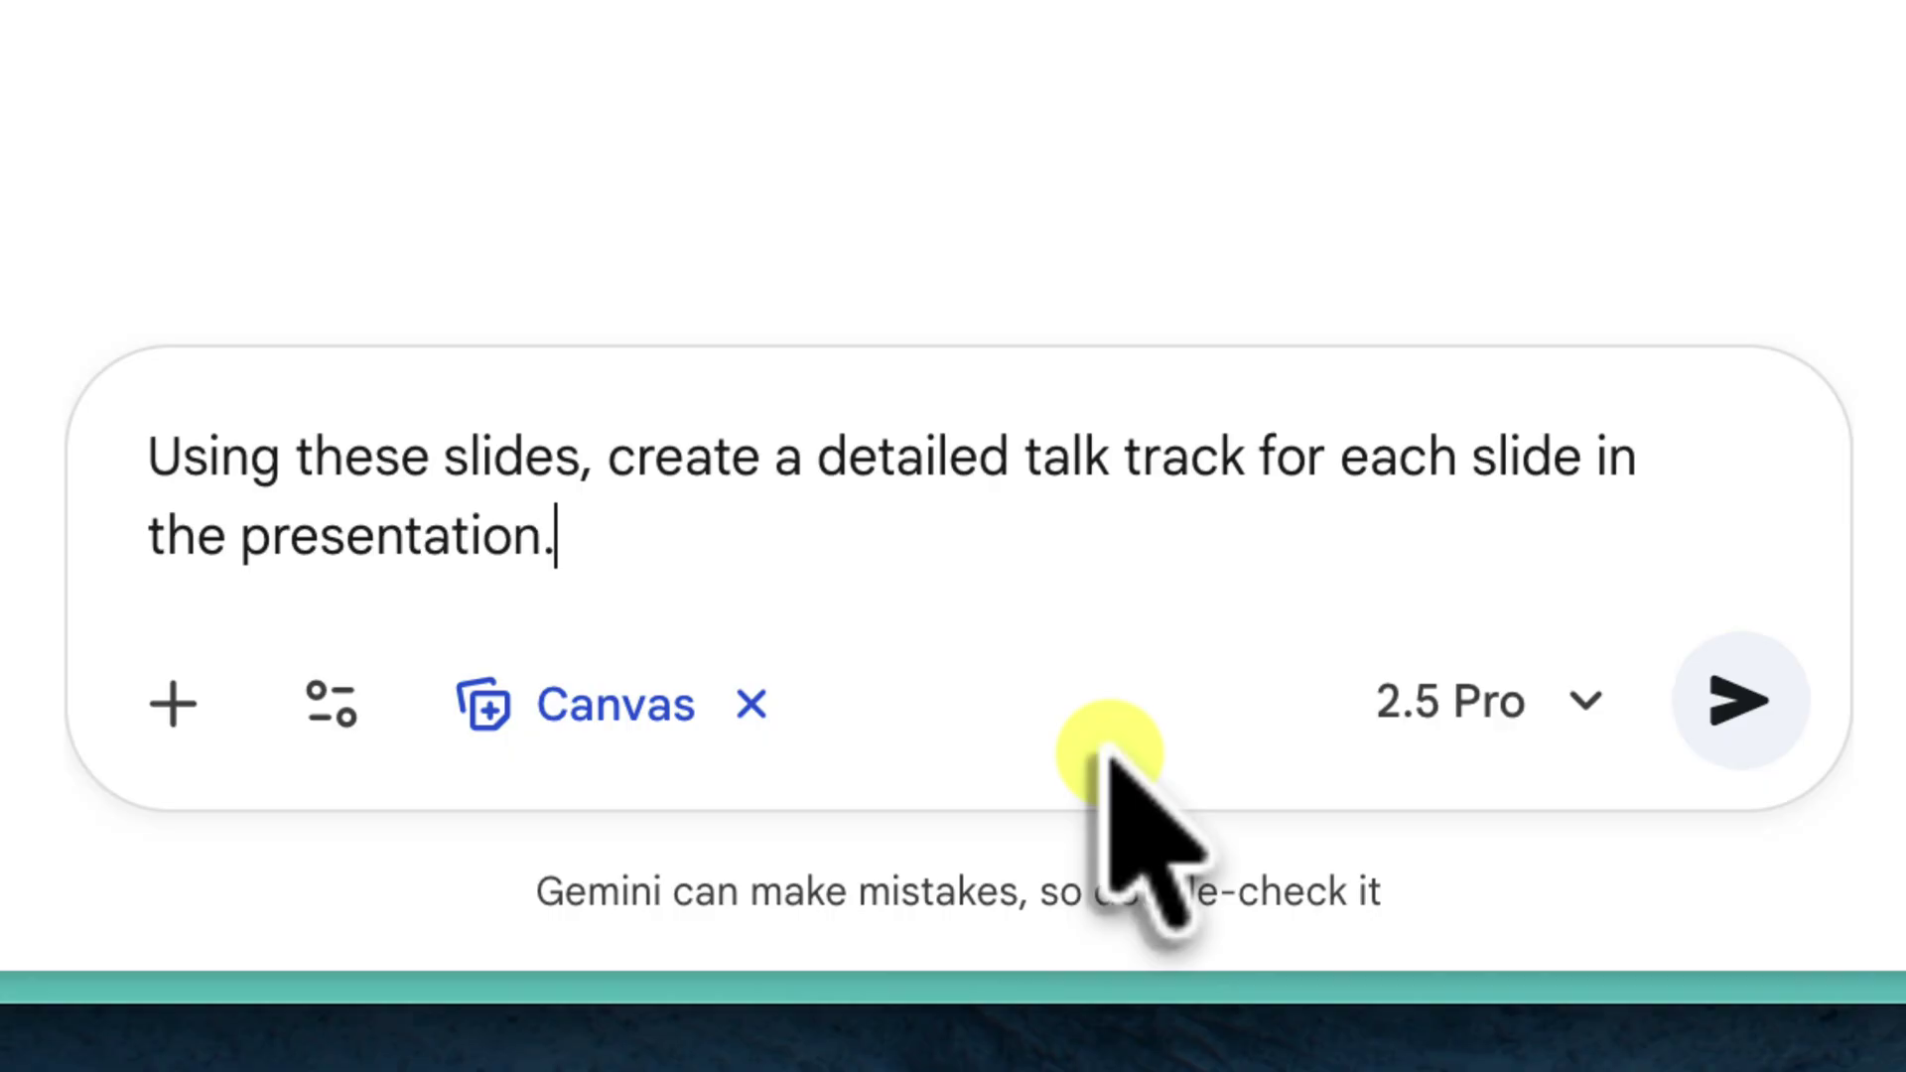
pyautogui.click(1772, 702)
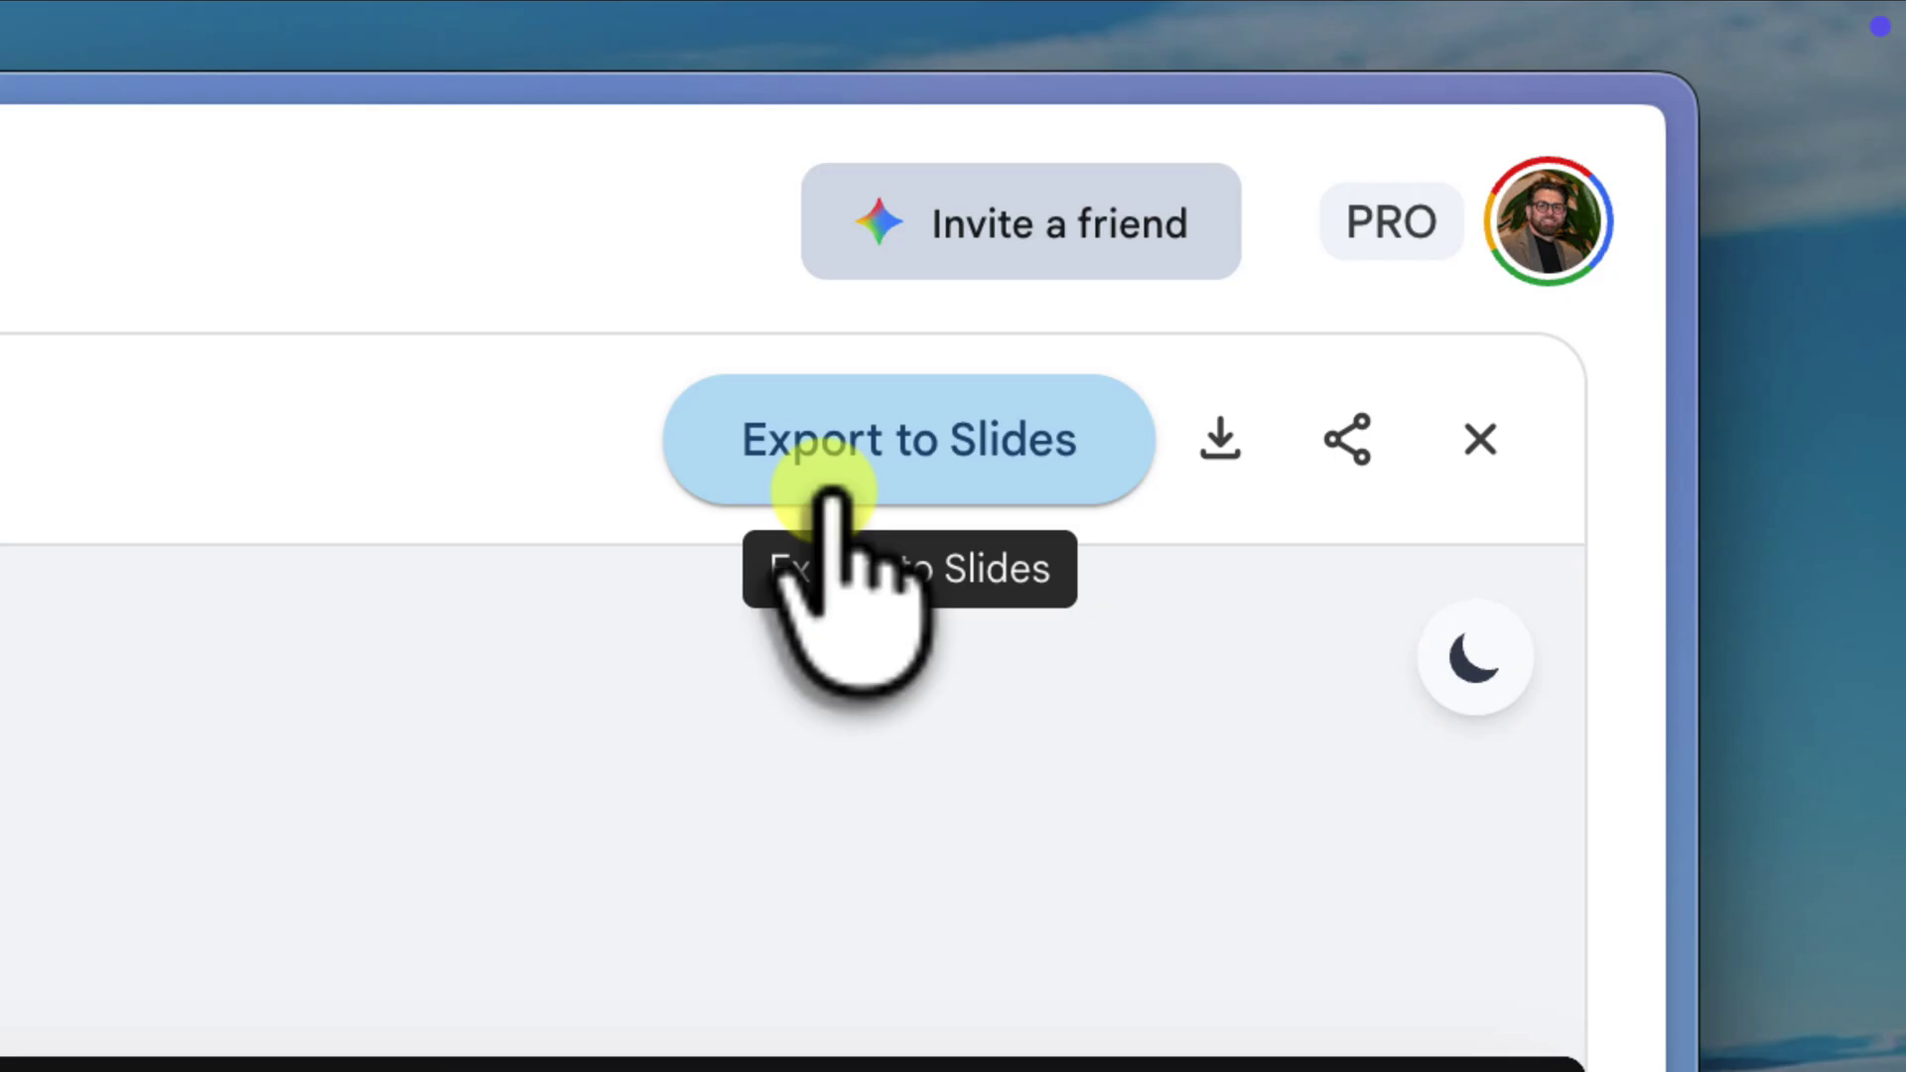
# Export the canvas presentation to a new Google Slides deck.
pyautogui.click(826, 487)
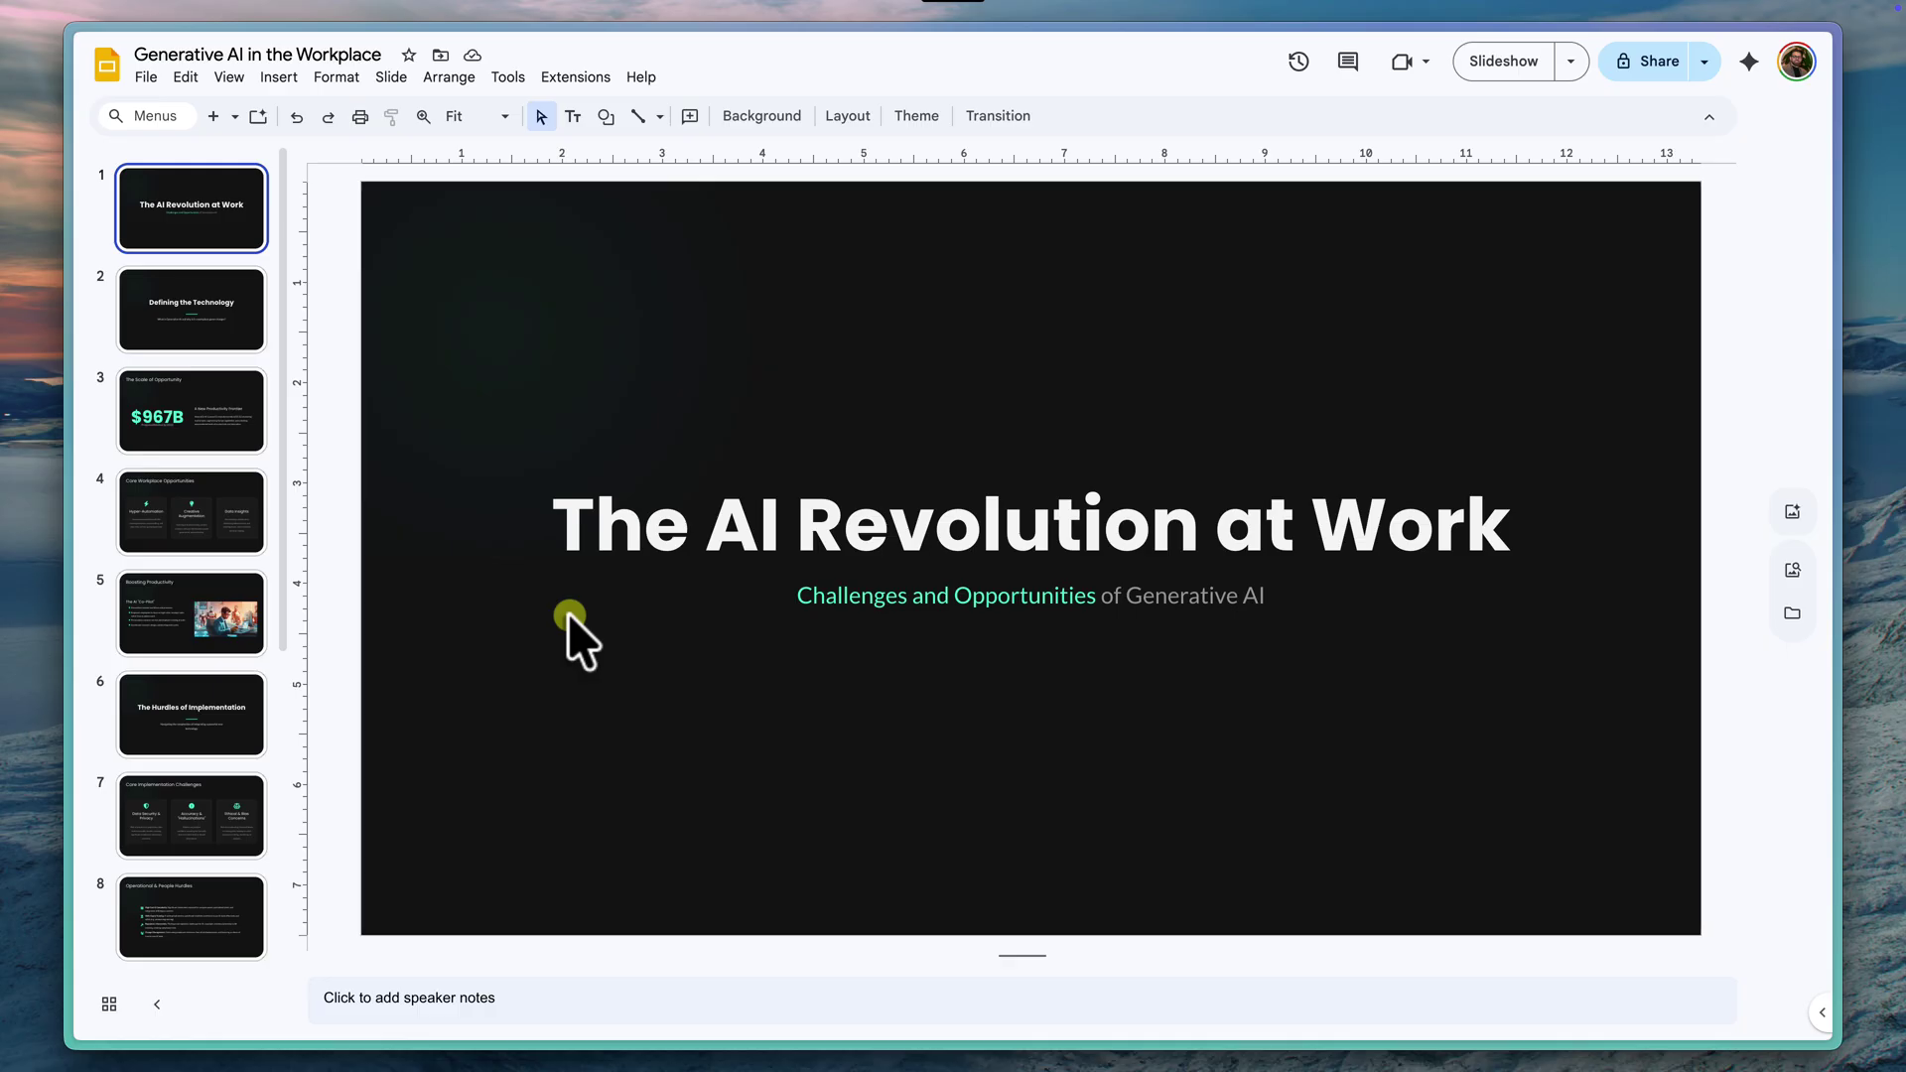
# Change the slide 1 title to 'AI in the Workplace: From Challenge to Opportunity'.
pyautogui.tripleClick(1026, 521)
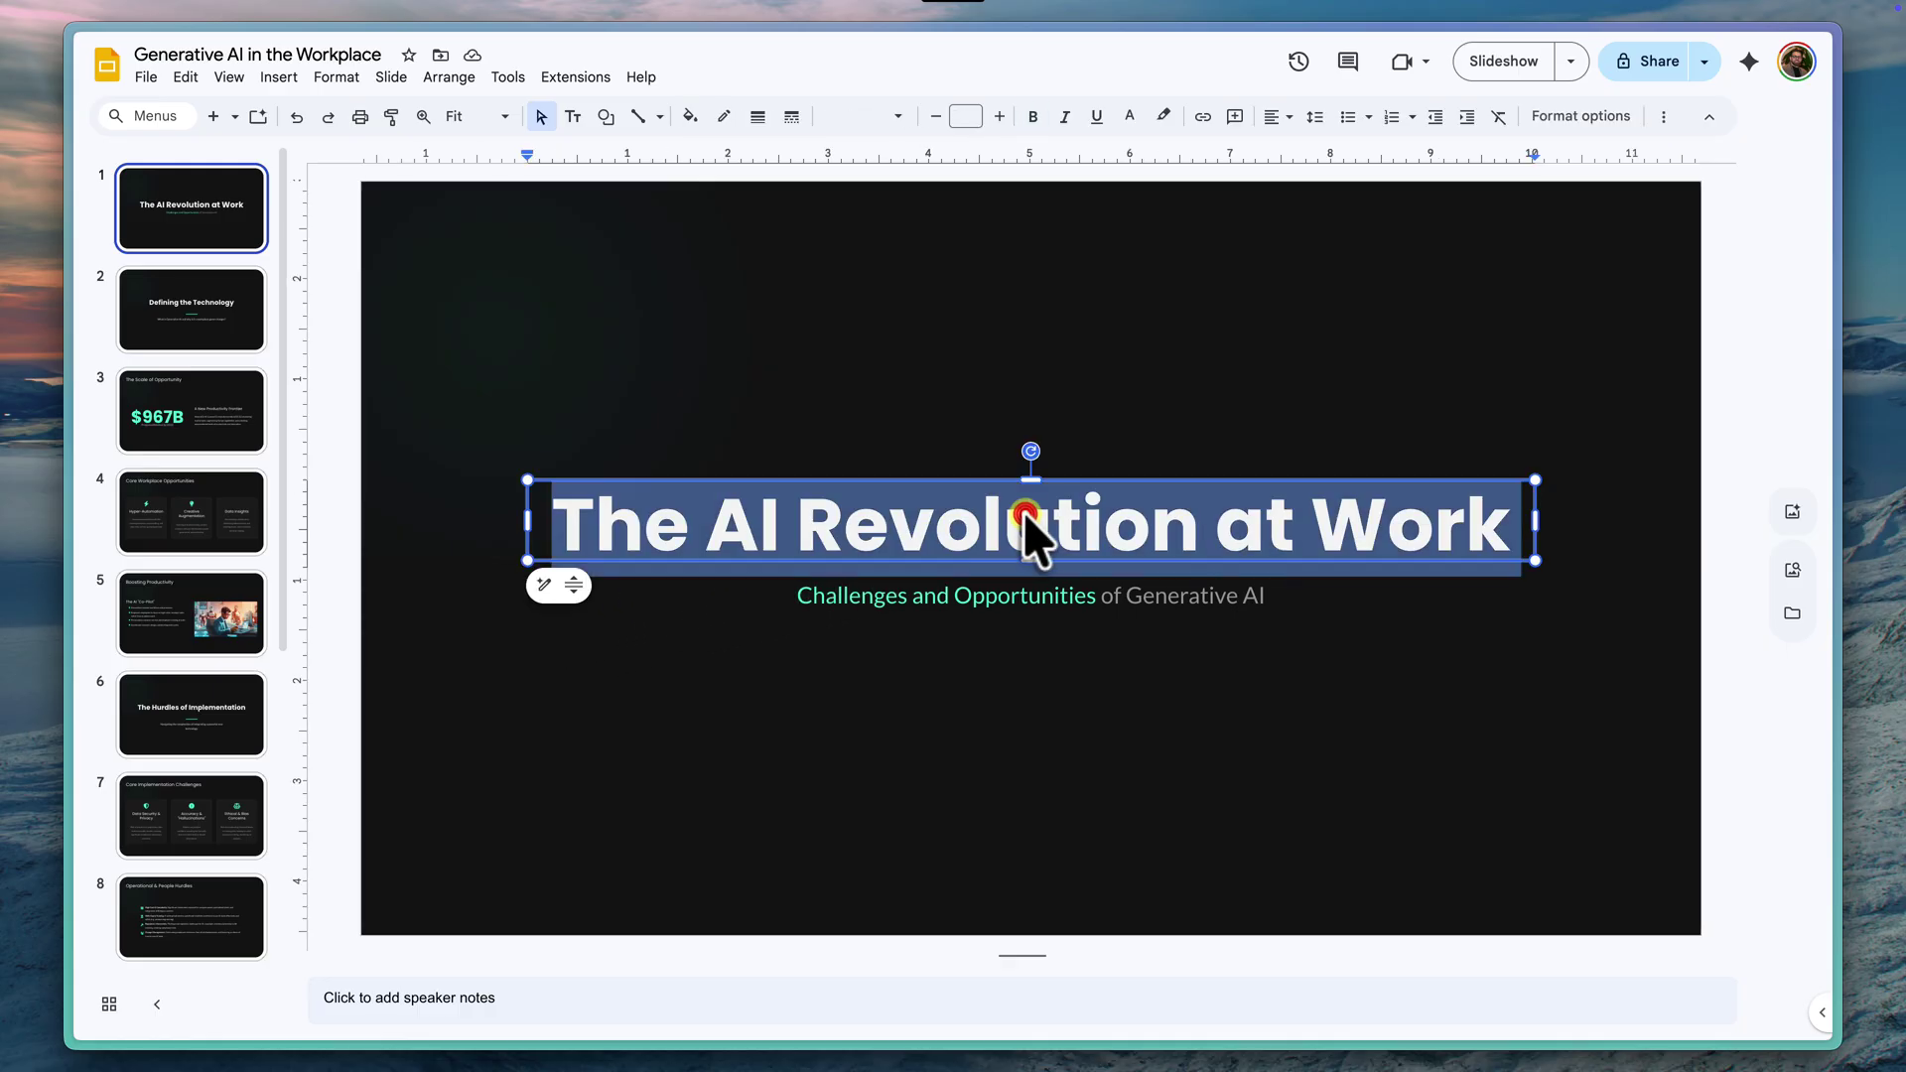
pyautogui.press('BackSpace')
pyautogui.write('AI in the Workplace: From Challenge to Opportunity')
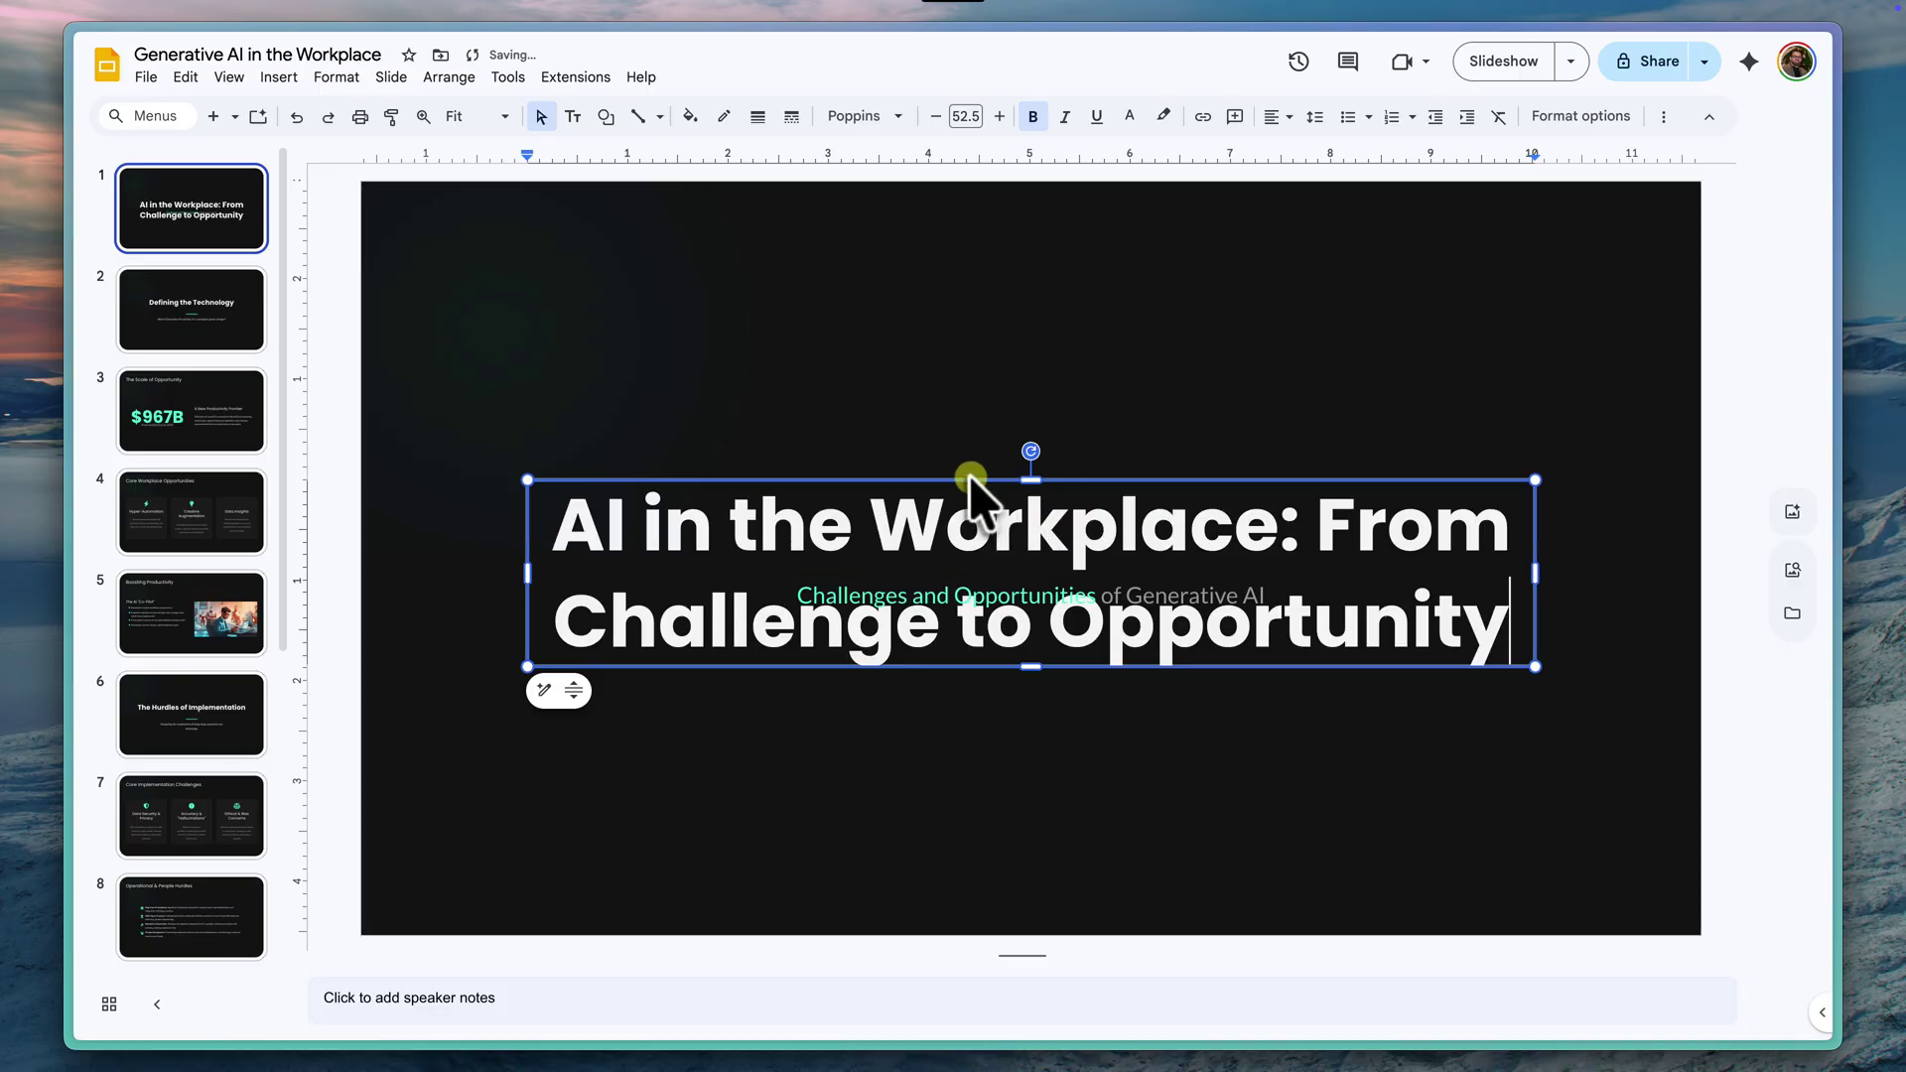
# Raise the title box above the subtitle, then go to the Boosting Productivity slide.
pyautogui.moveTo(971, 482); pyautogui.dragTo(973, 437)
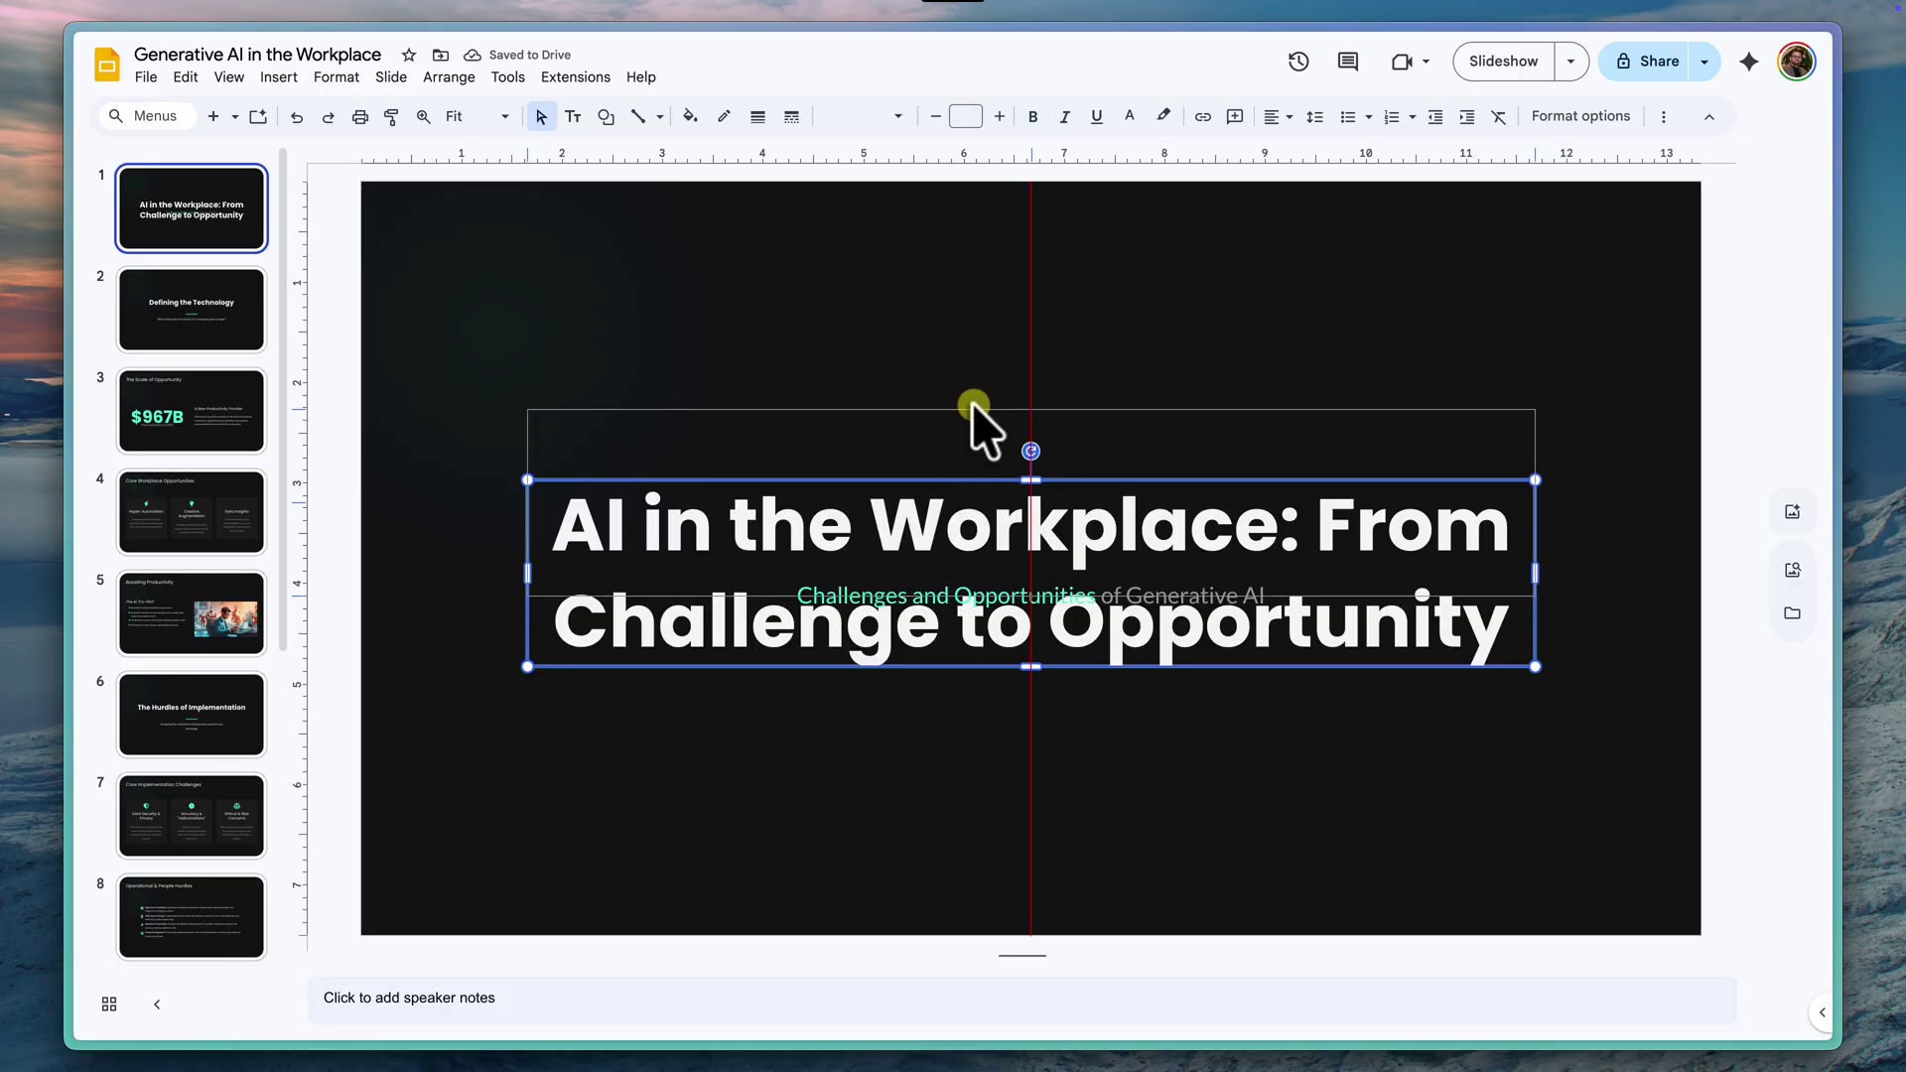
pyautogui.moveTo(973, 405); pyautogui.dragTo(972, 391)
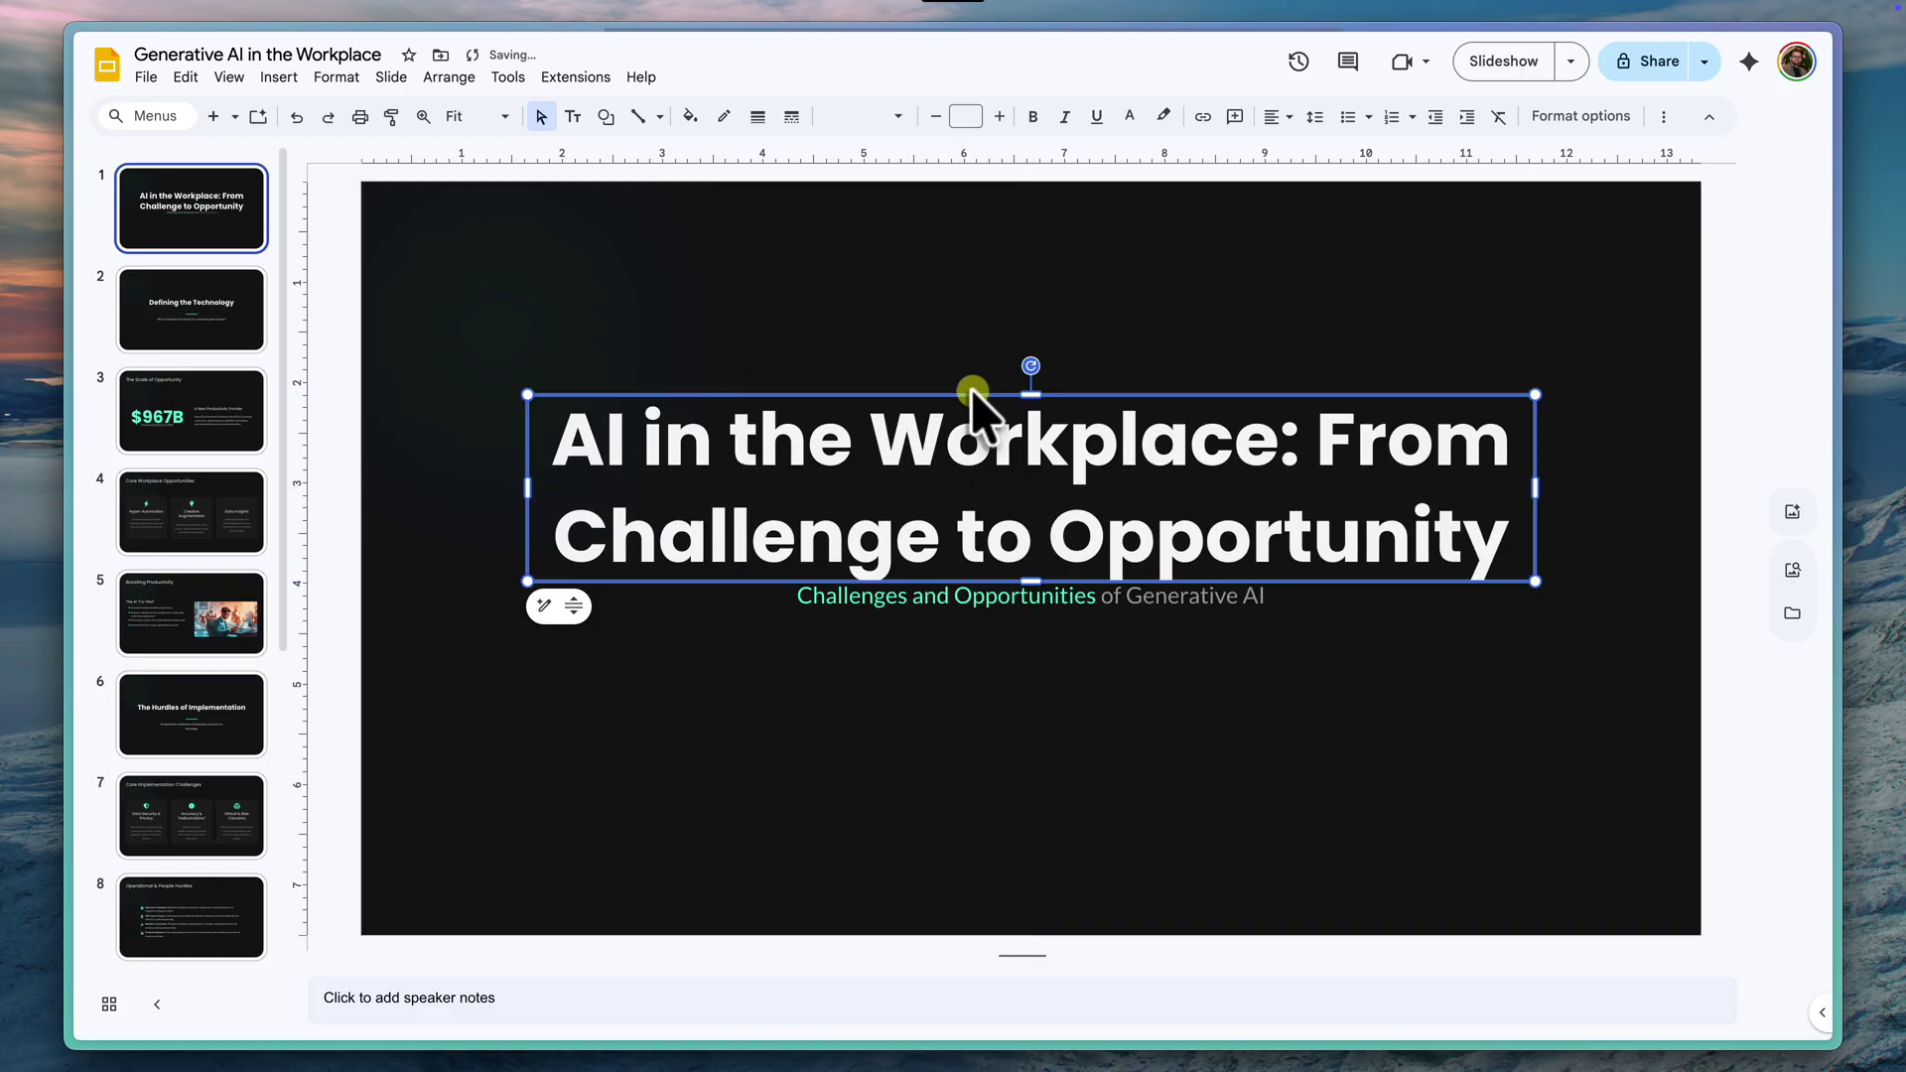
pyautogui.click(1091, 712)
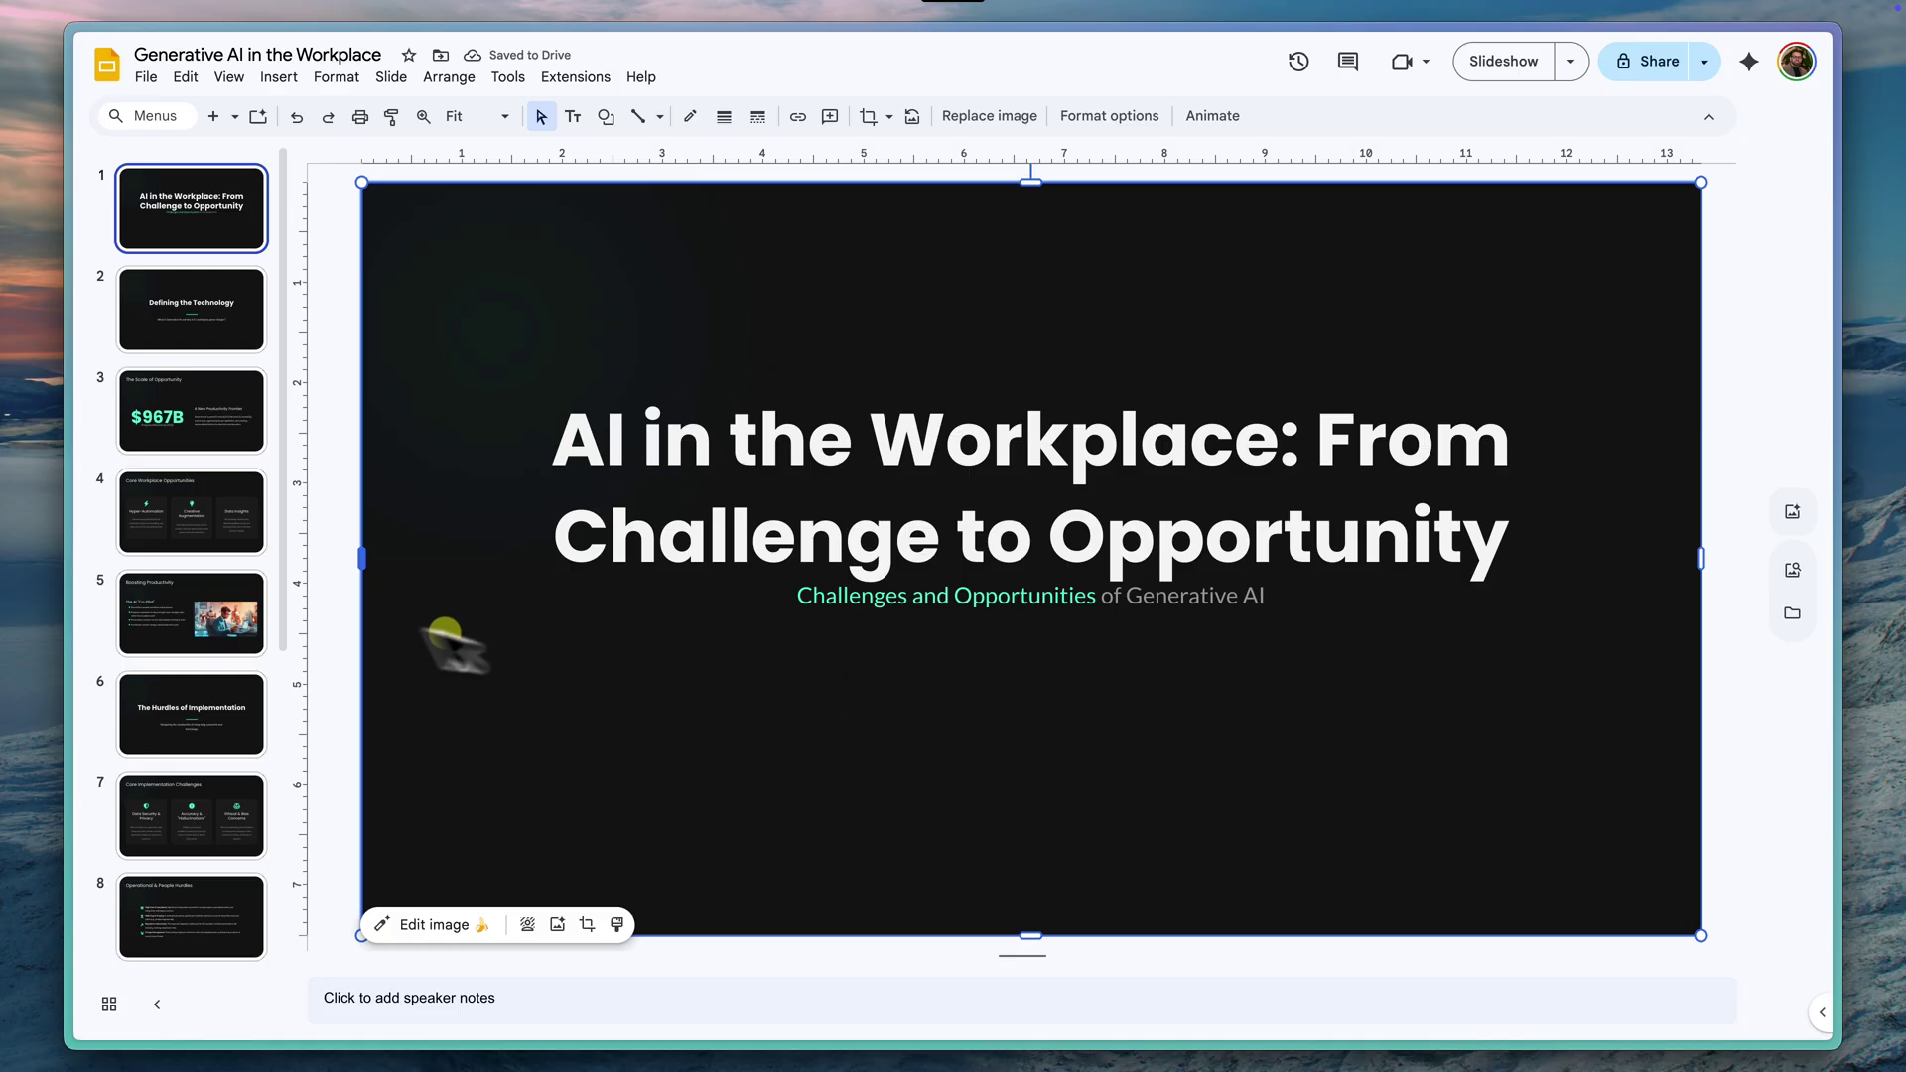
pyautogui.click(213, 605)
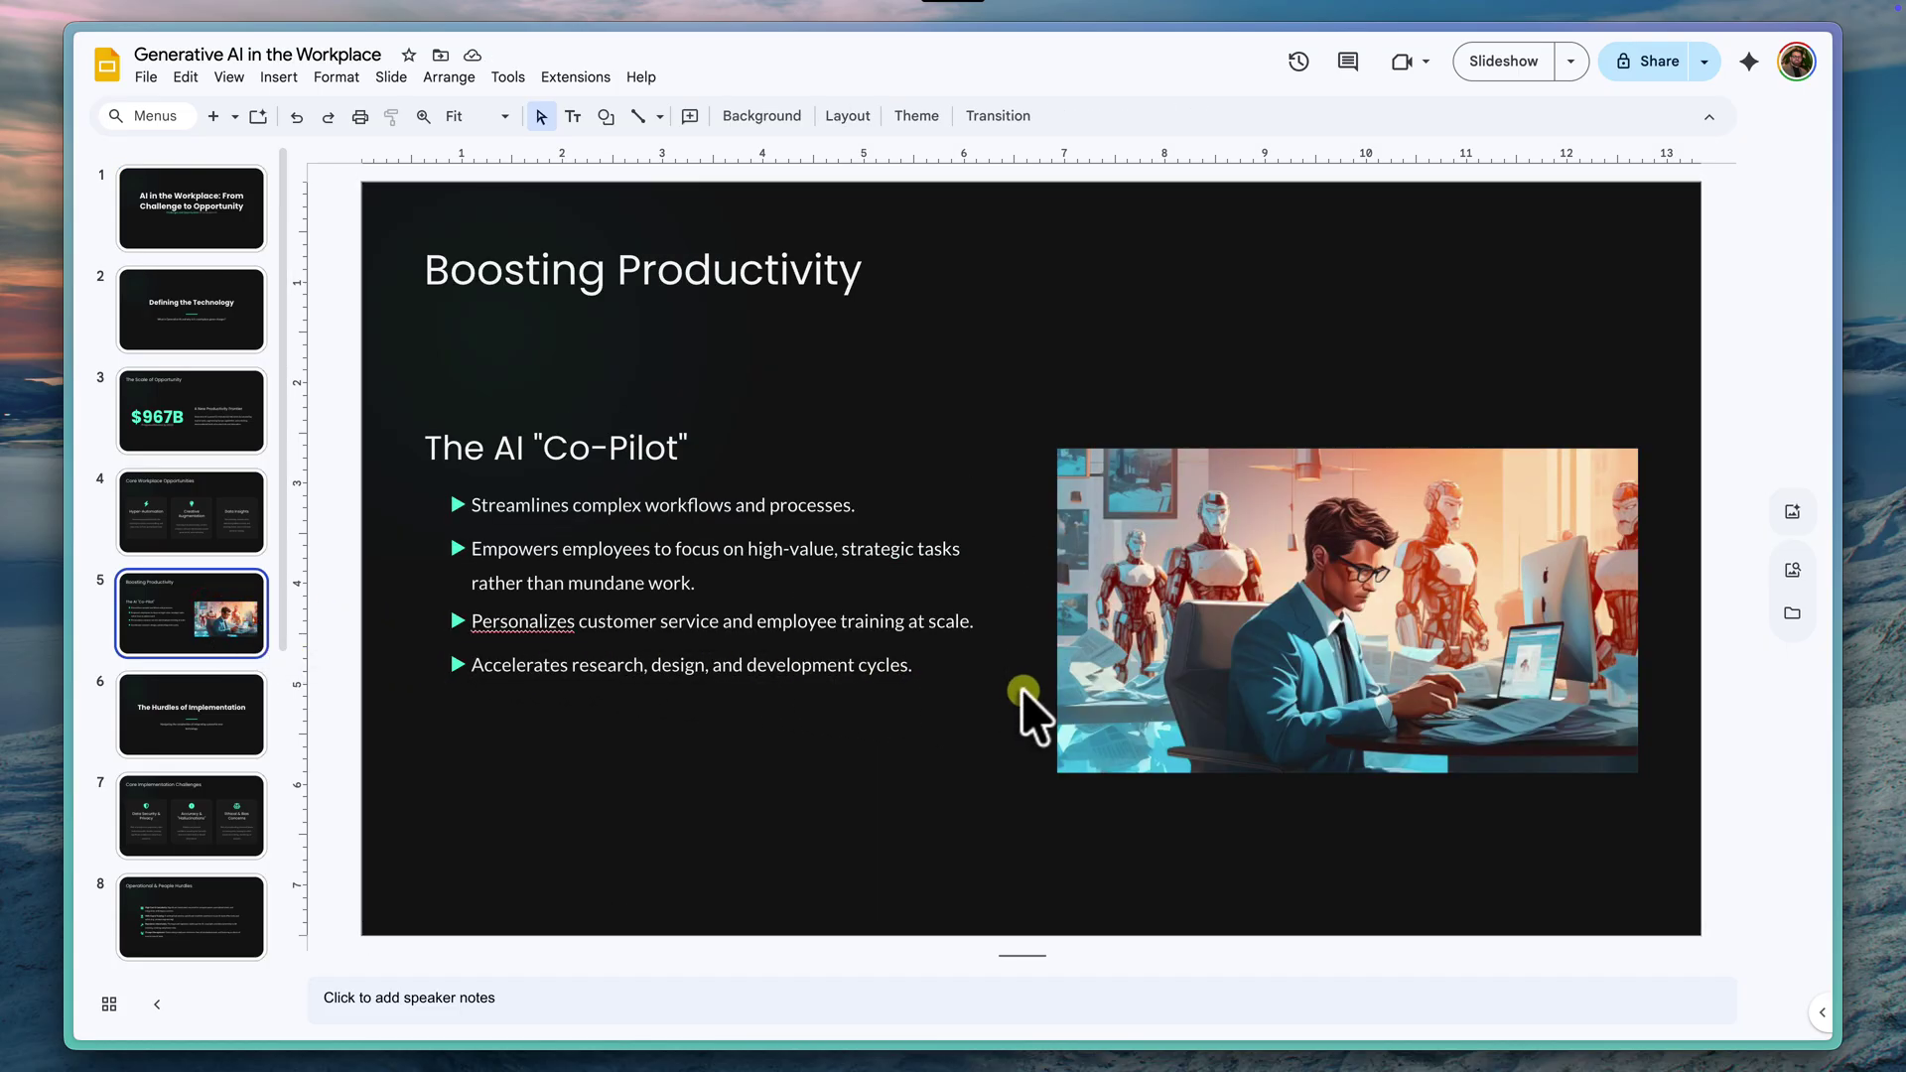
# Replace the office-worker picture with Hands Connected.png uploaded from the computer.
pyautogui.click(1303, 636)
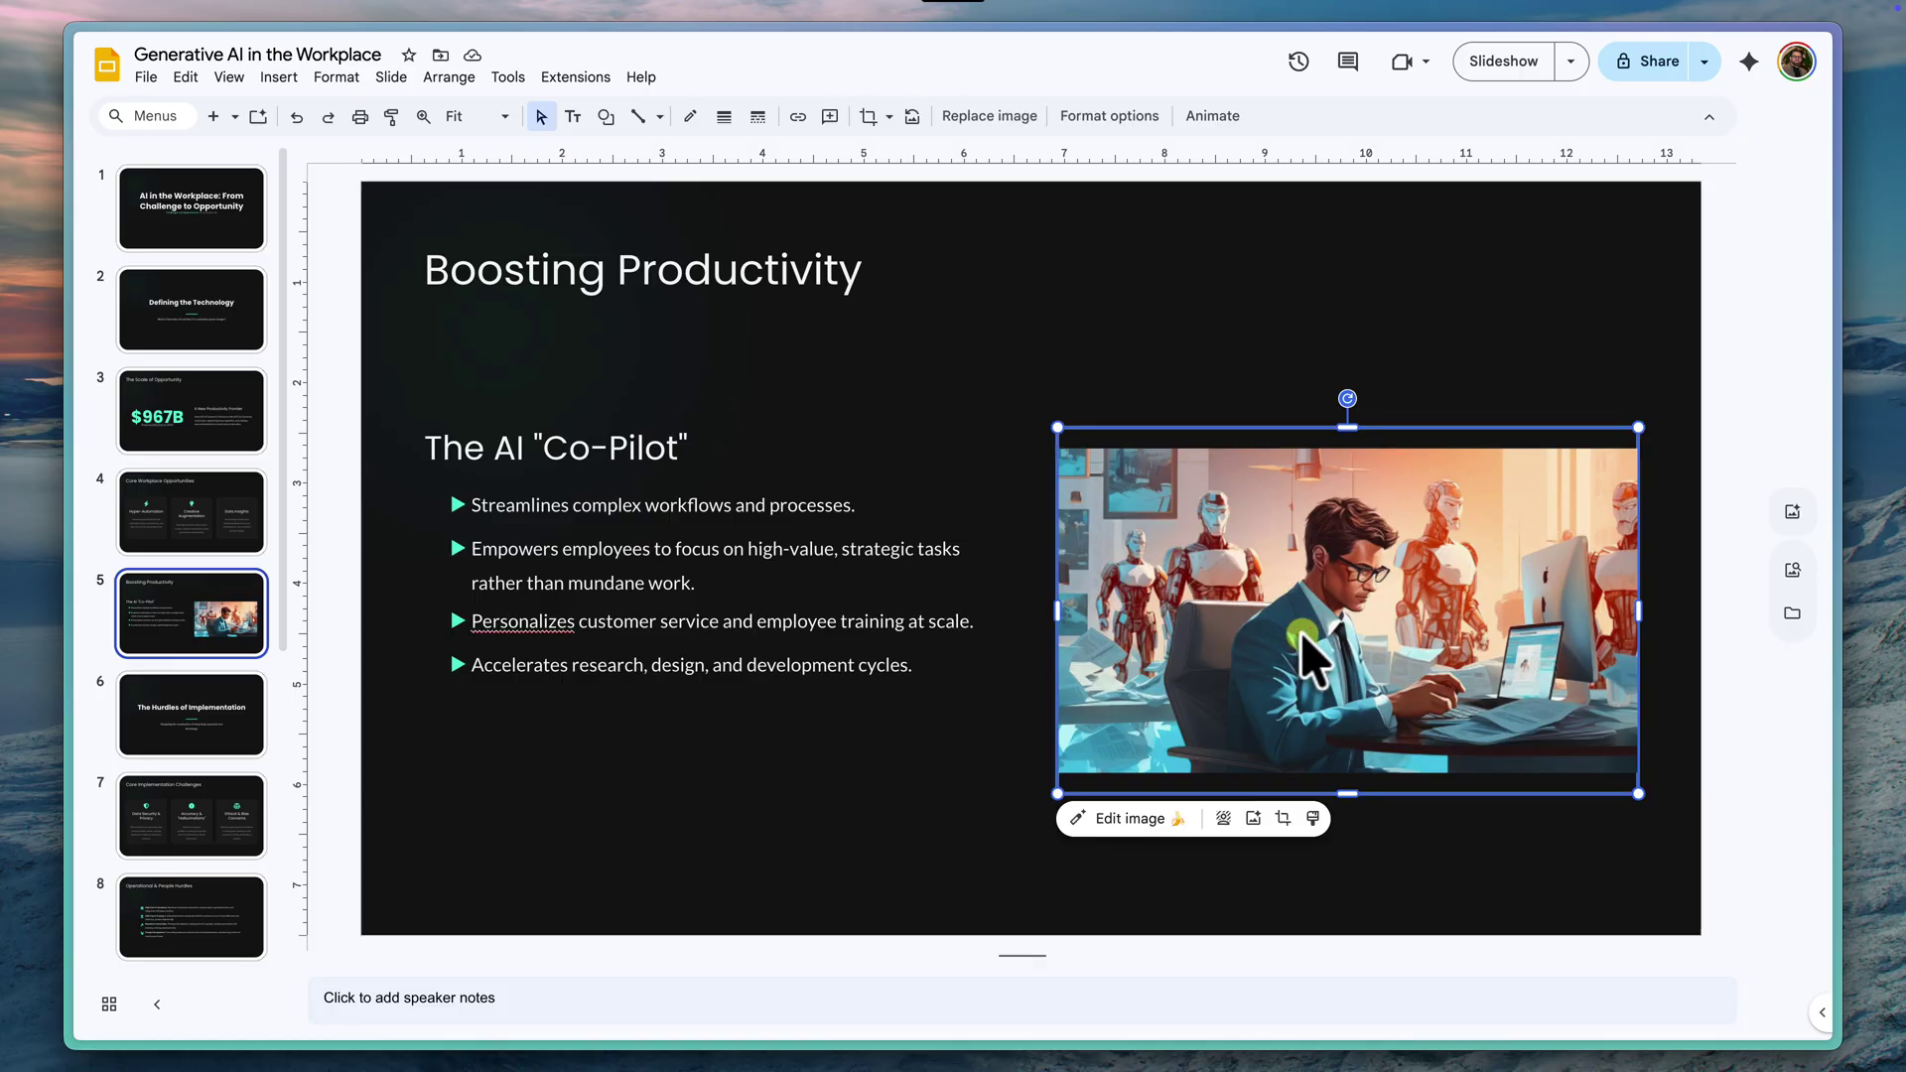
pyautogui.rightClick(1301, 636)
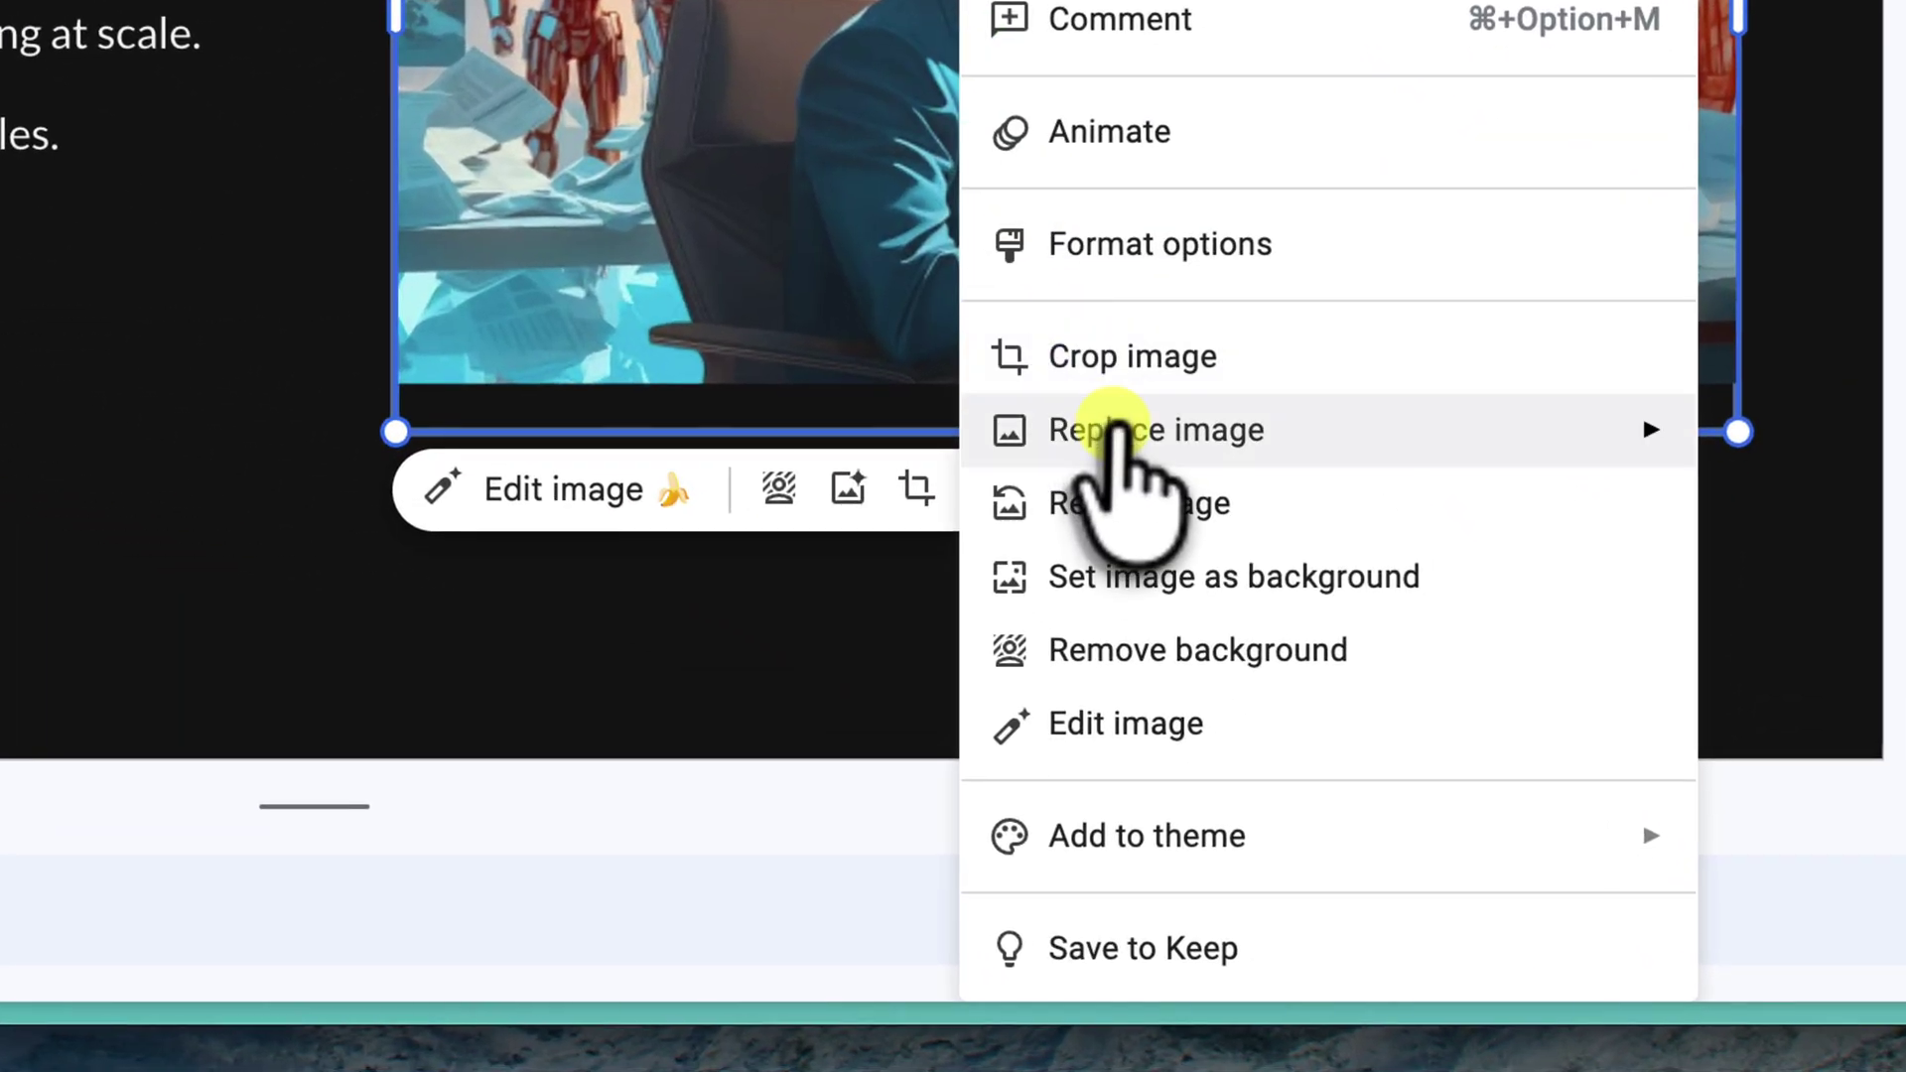
pyautogui.moveTo(1120, 429)
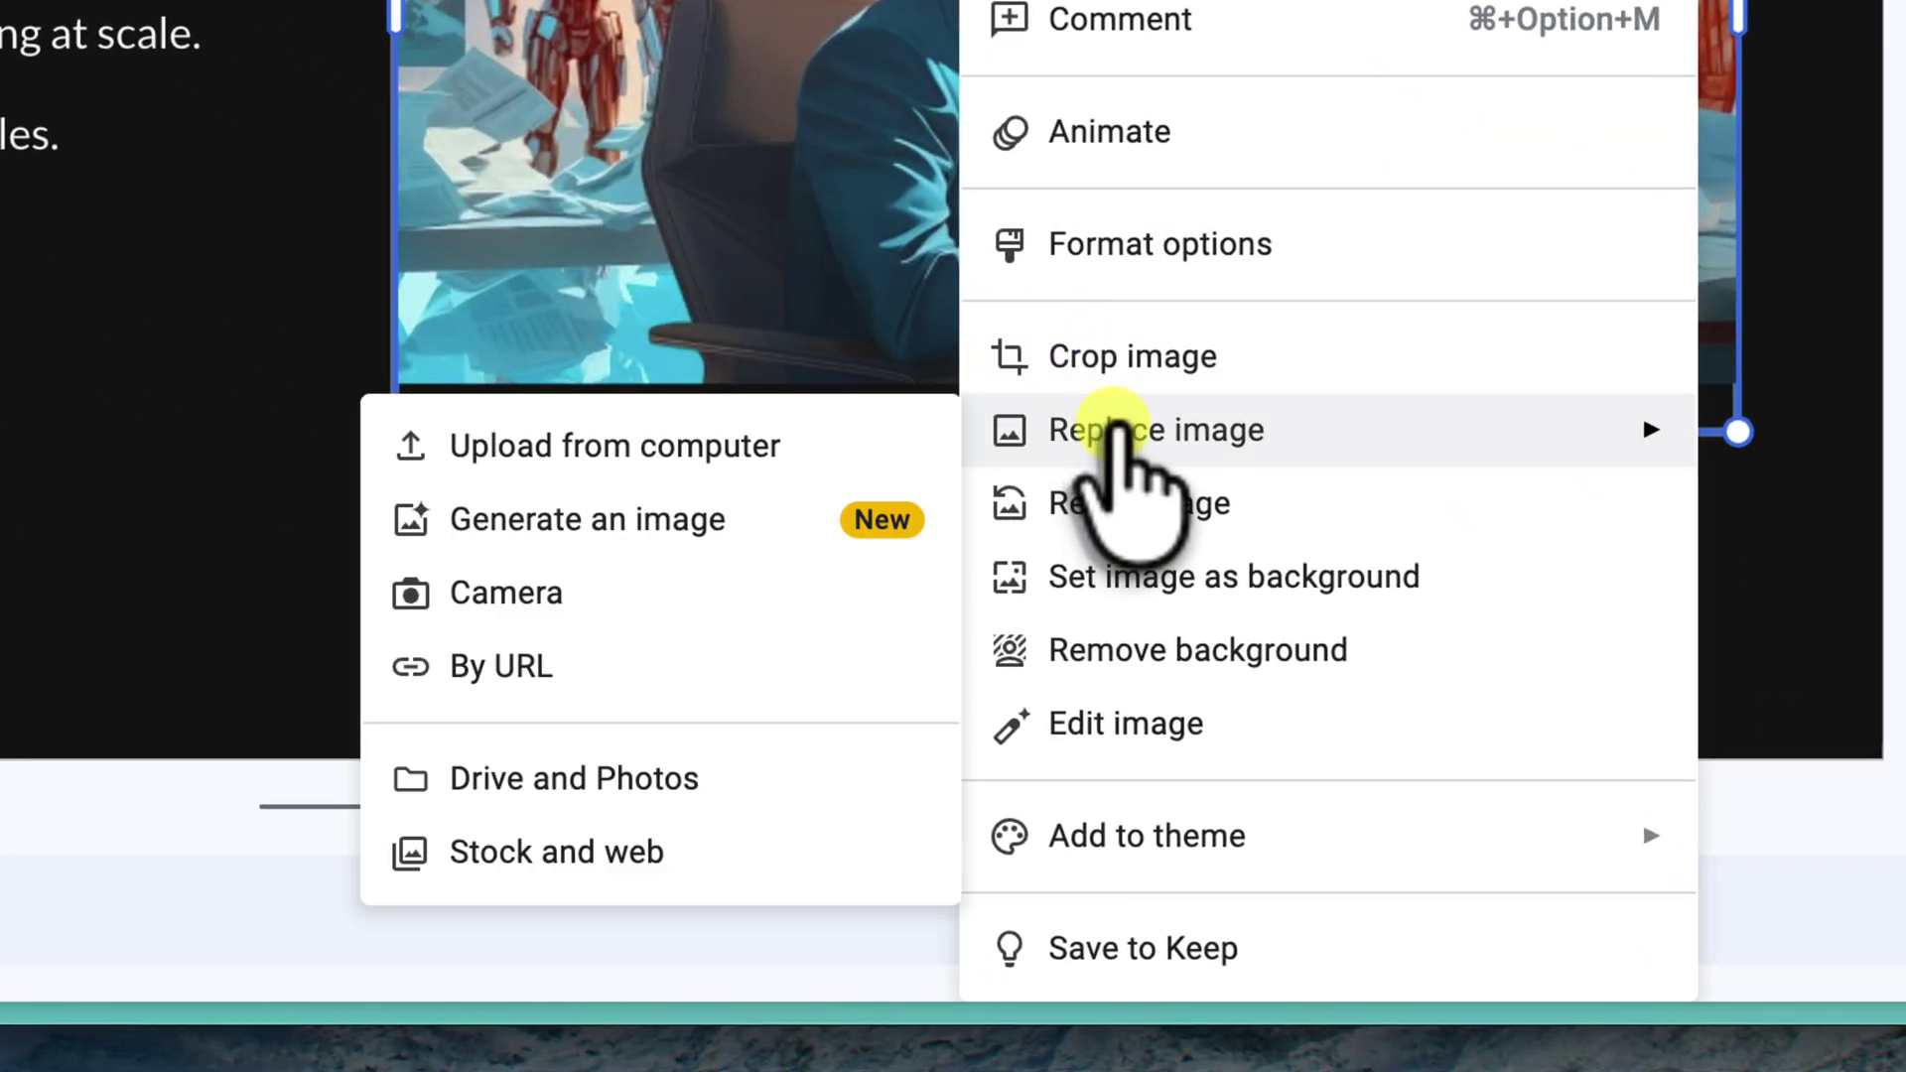
pyautogui.click(639, 430)
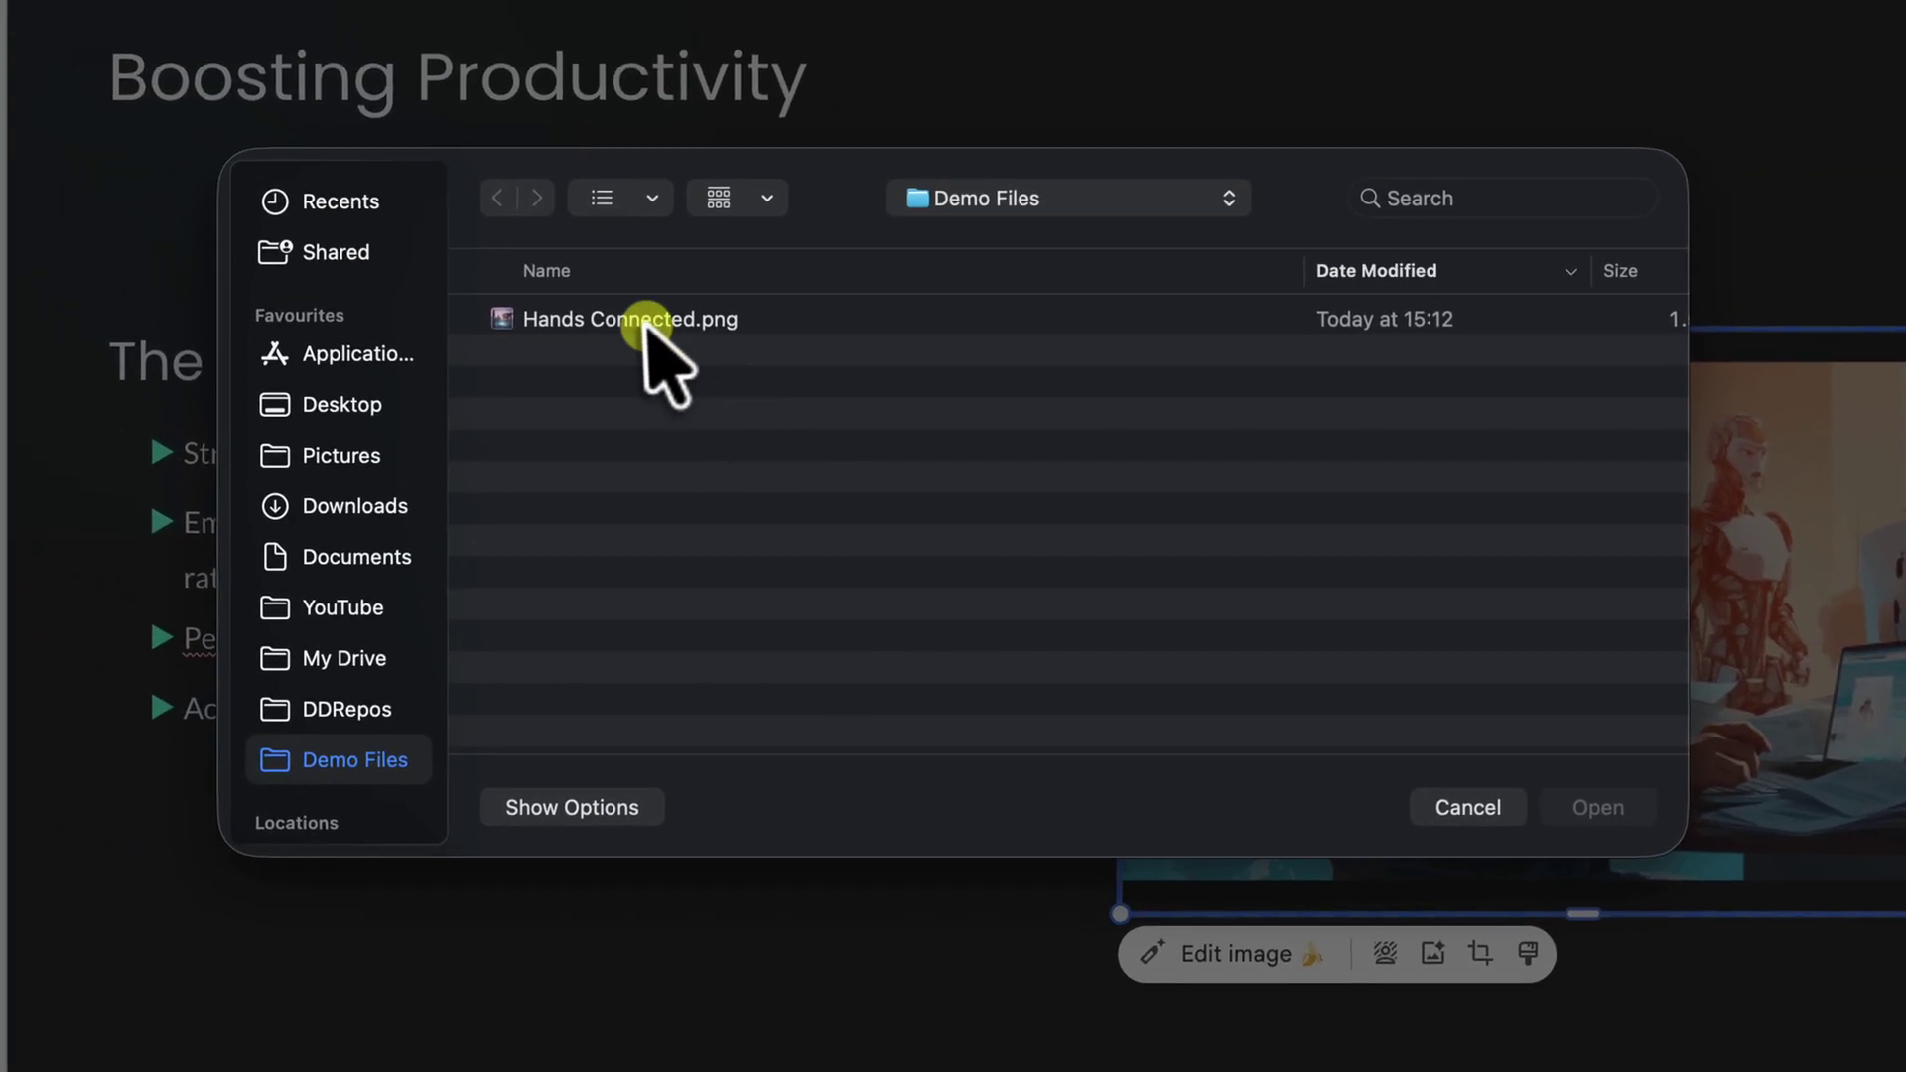
pyautogui.click(514, 212)
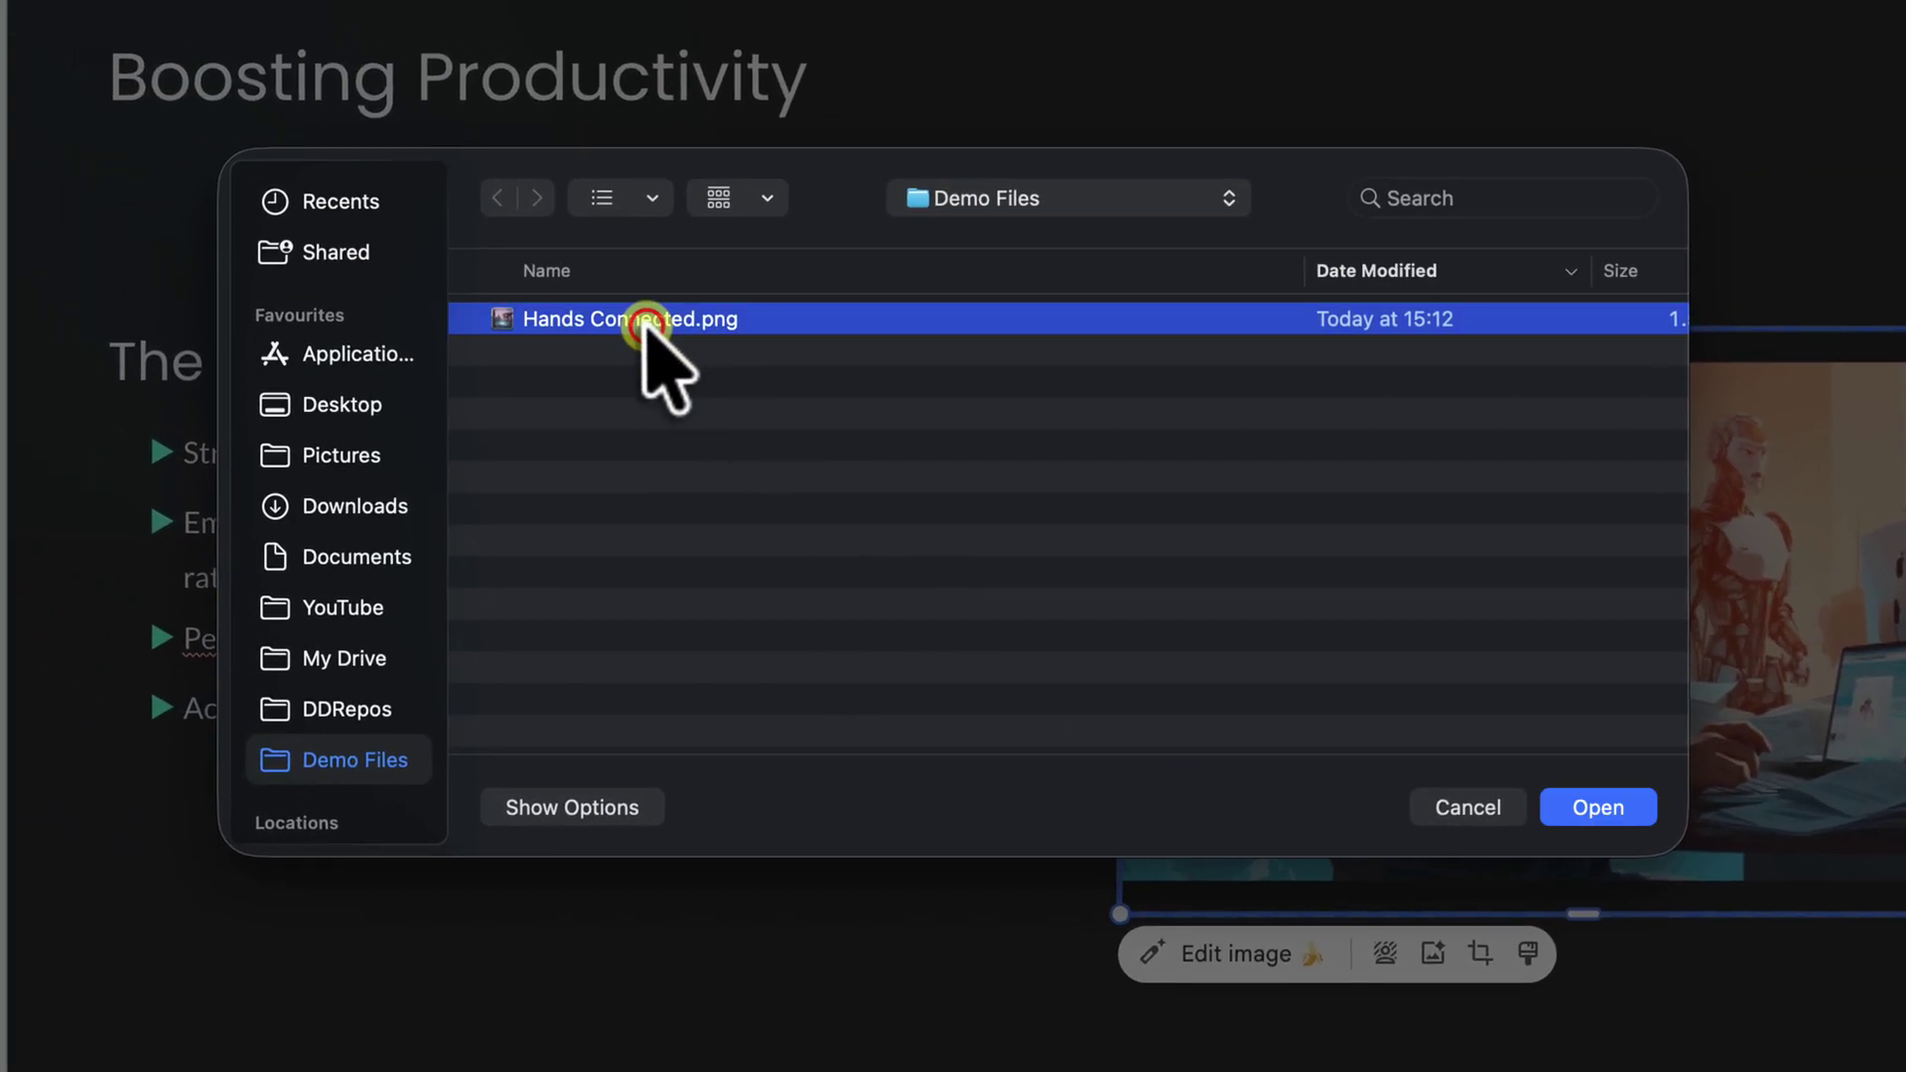
pyautogui.click(1598, 808)
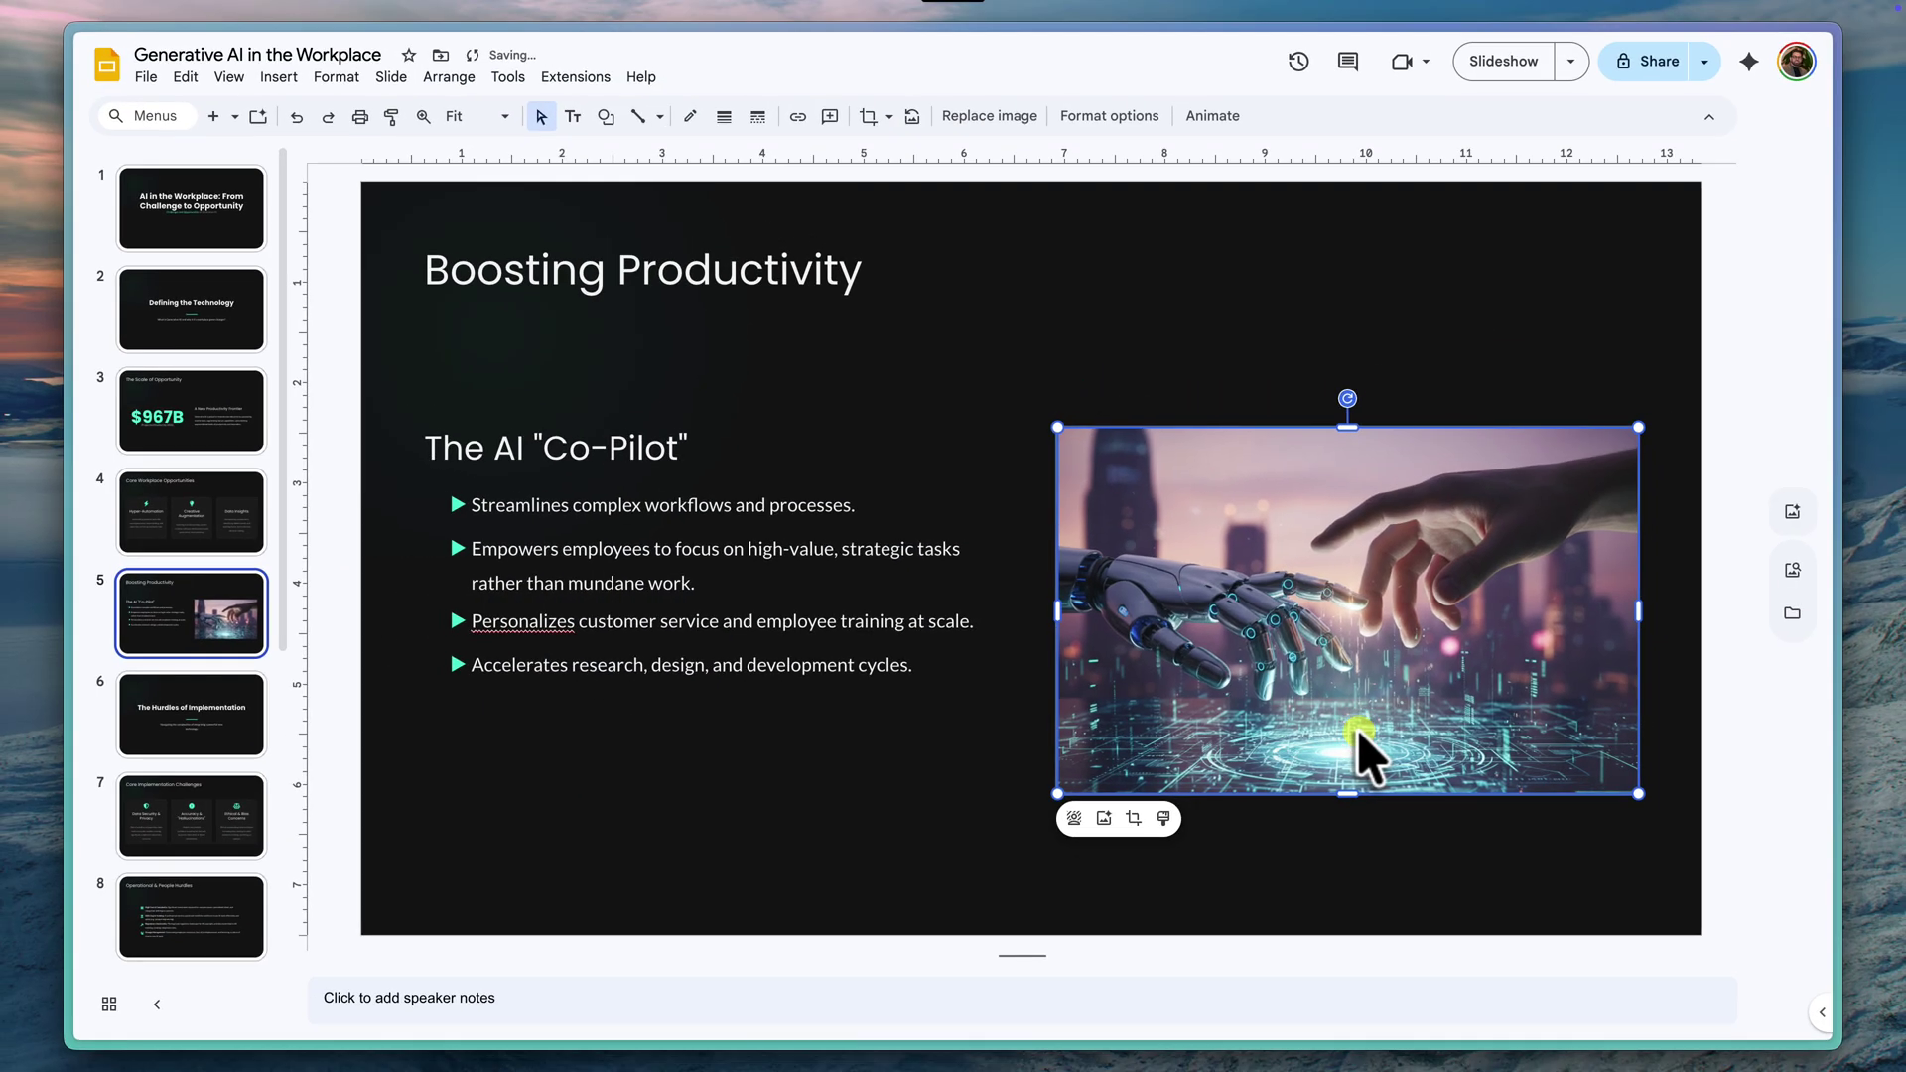
pyautogui.click(1484, 866)
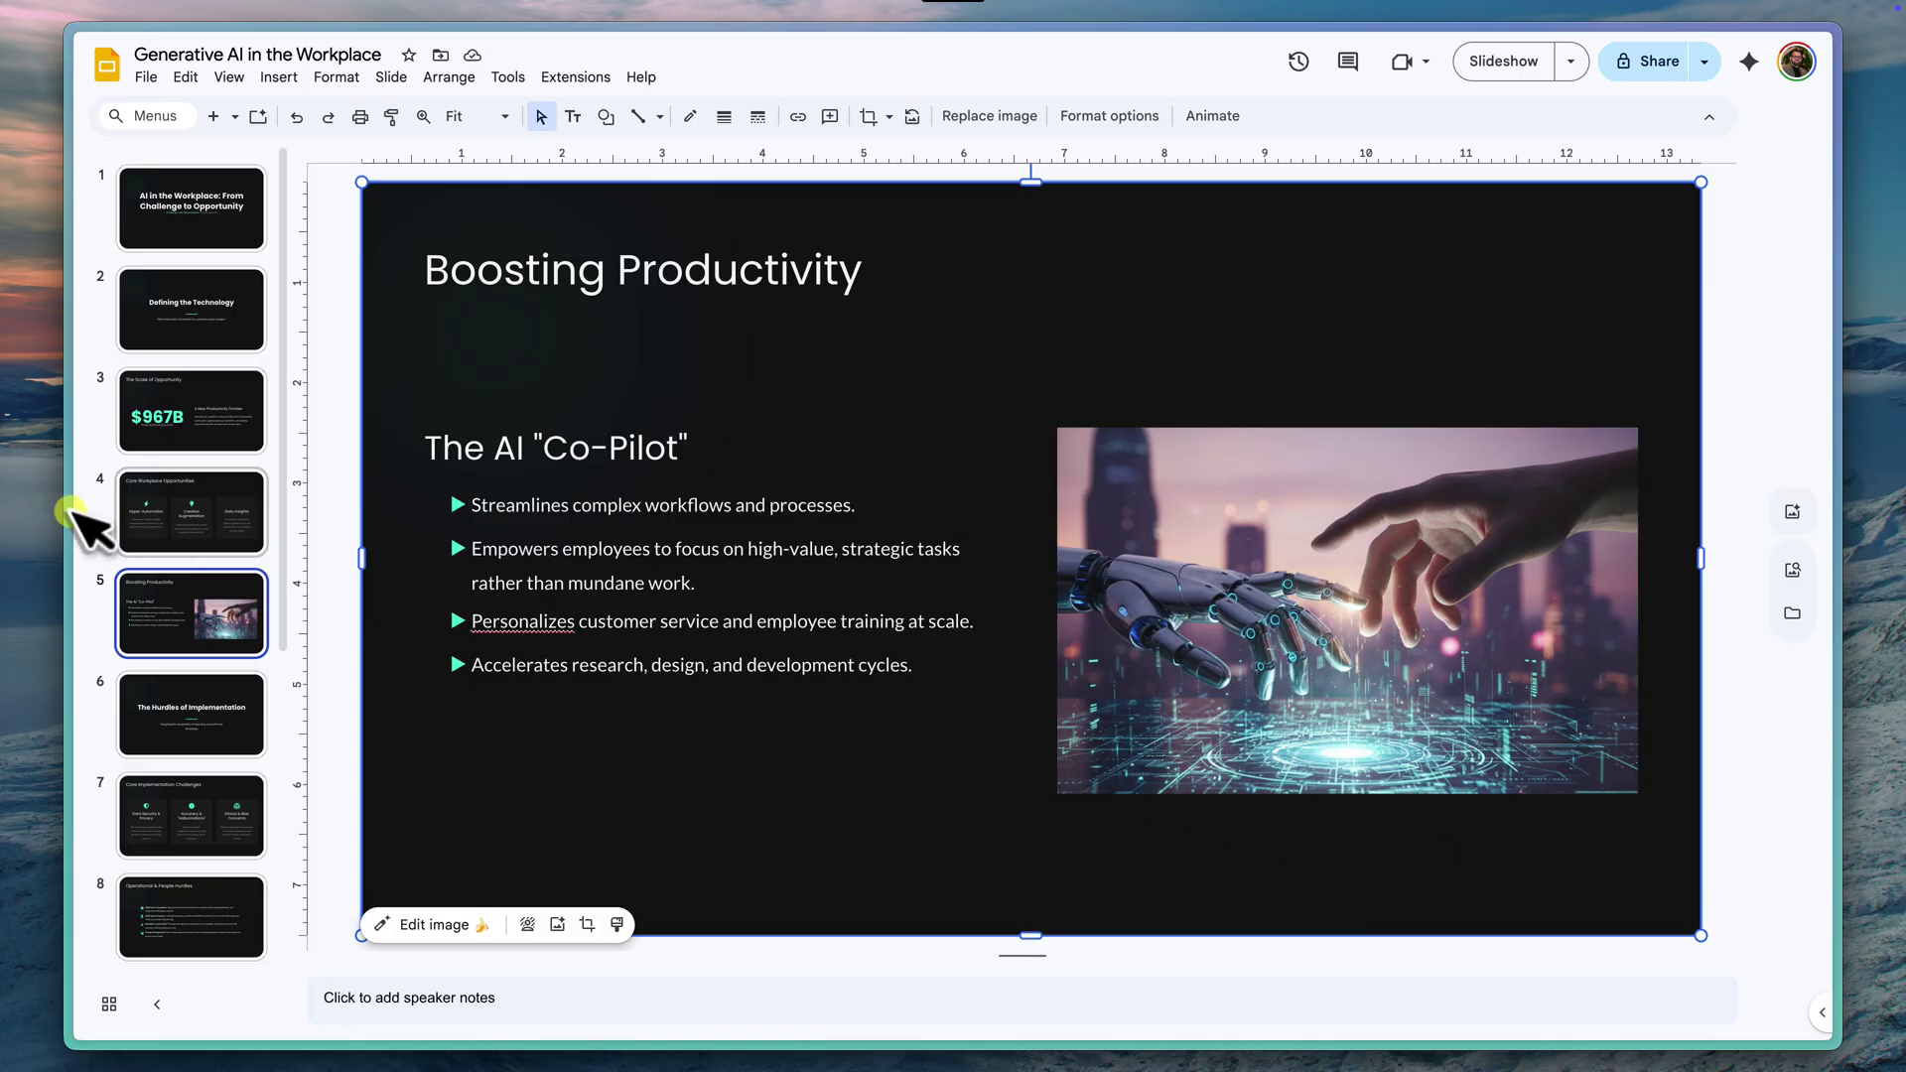
# Copy the Slide 1 talk track text from Gemini's response.
pyautogui.moveTo(70, 513)
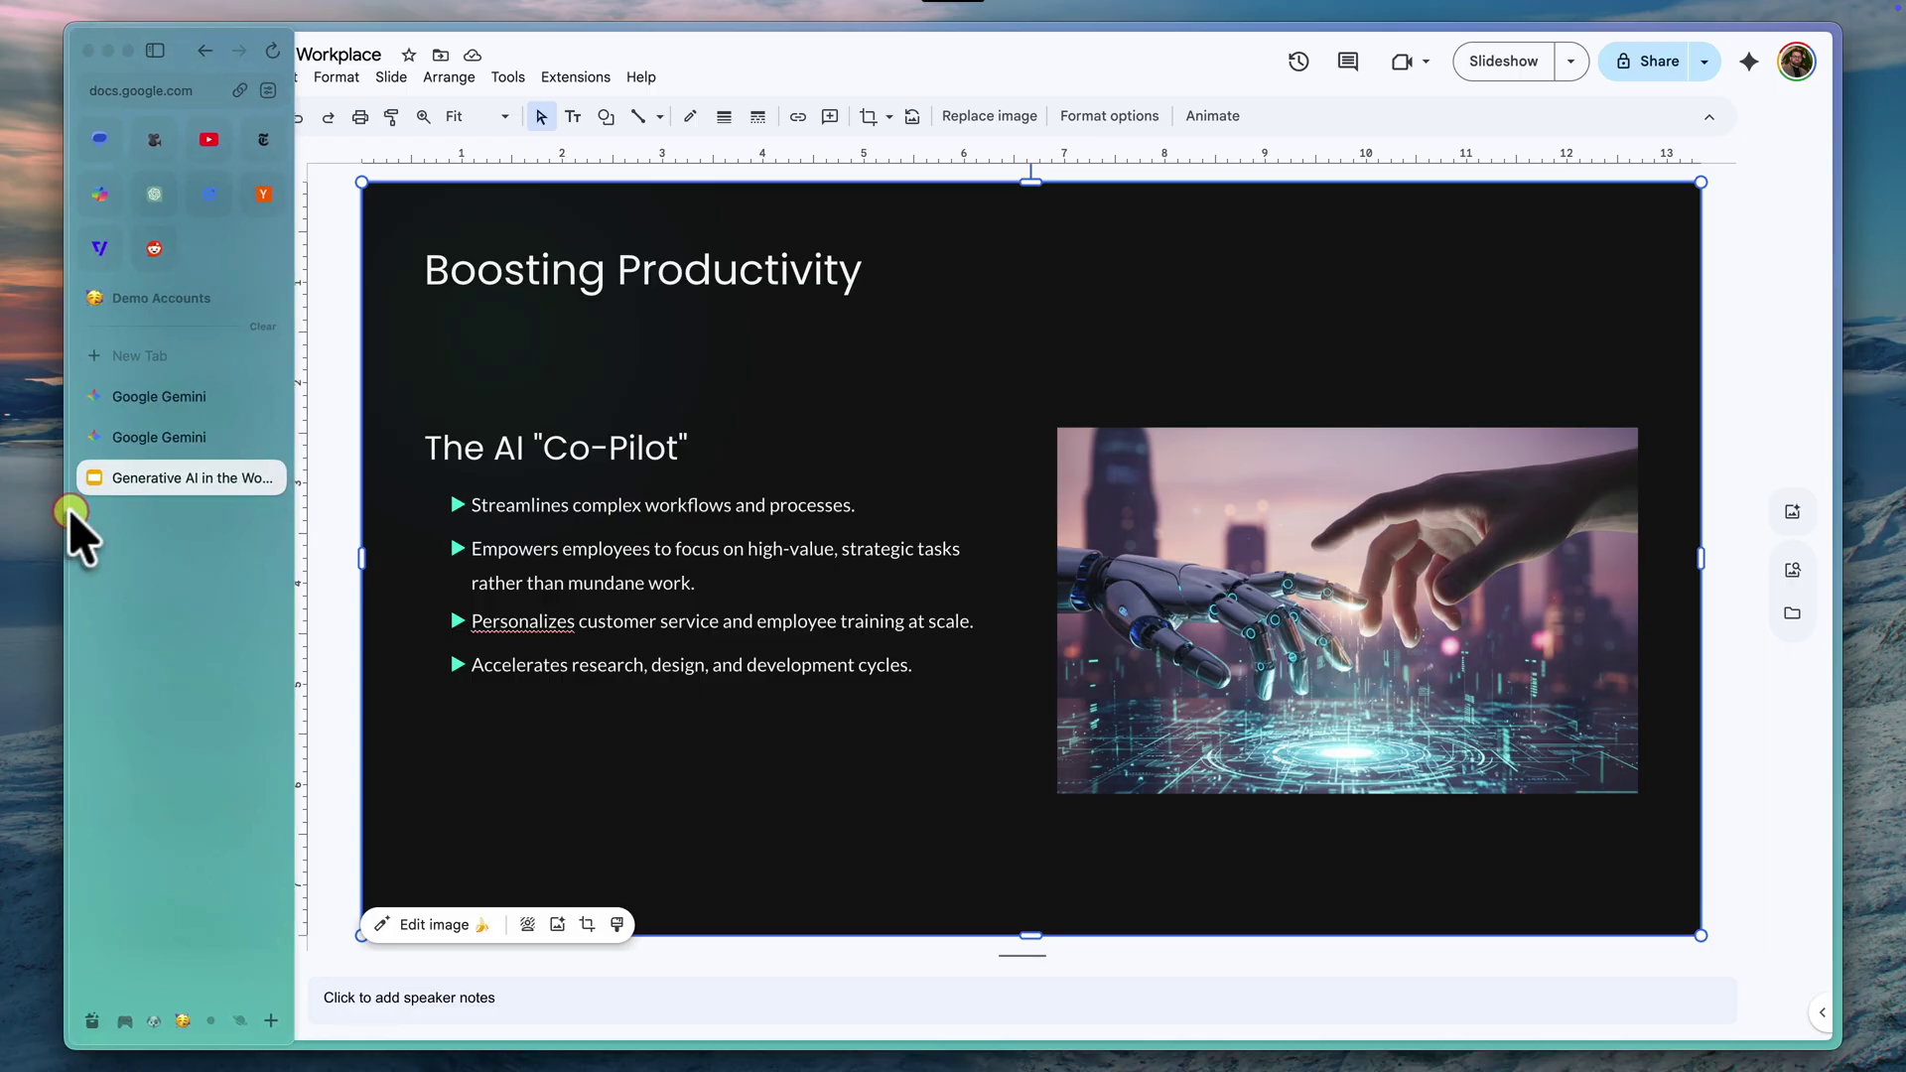
pyautogui.click(113, 439)
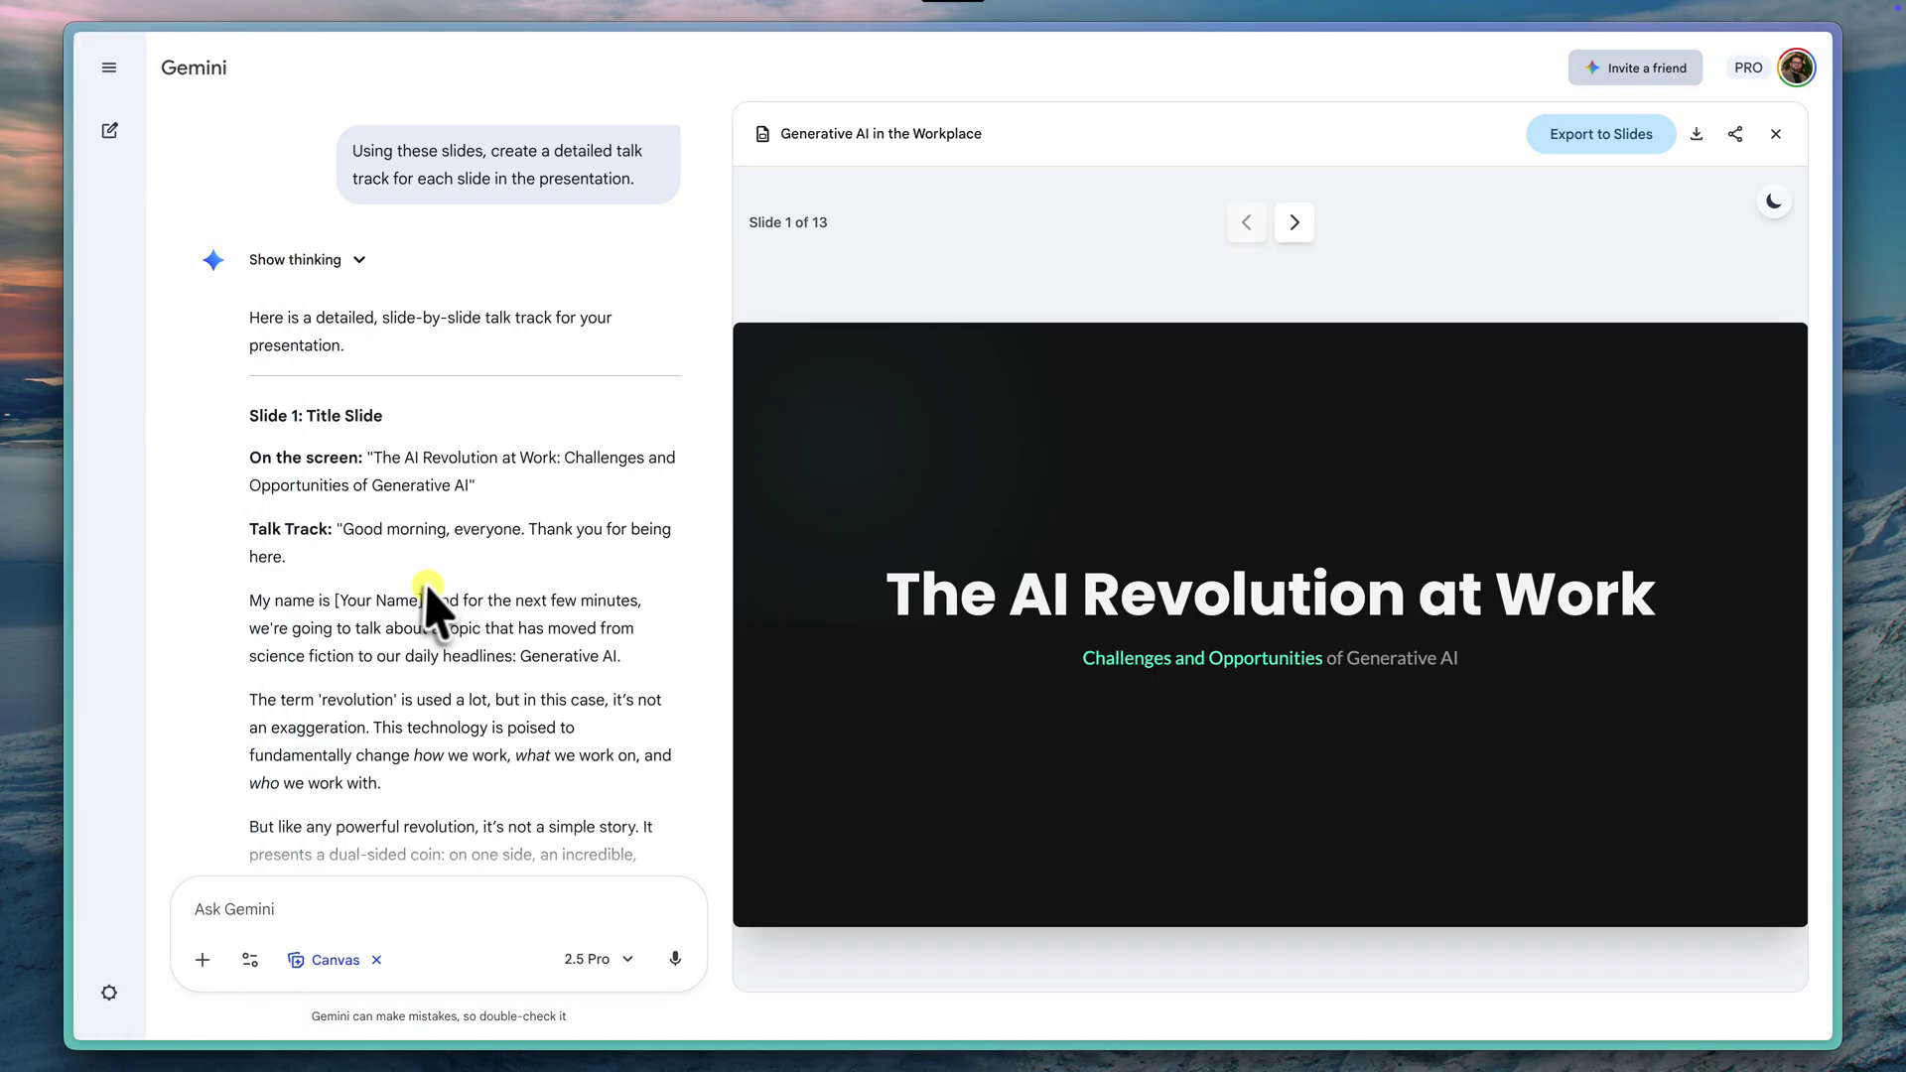
pyautogui.scroll(-3, 430, 607)
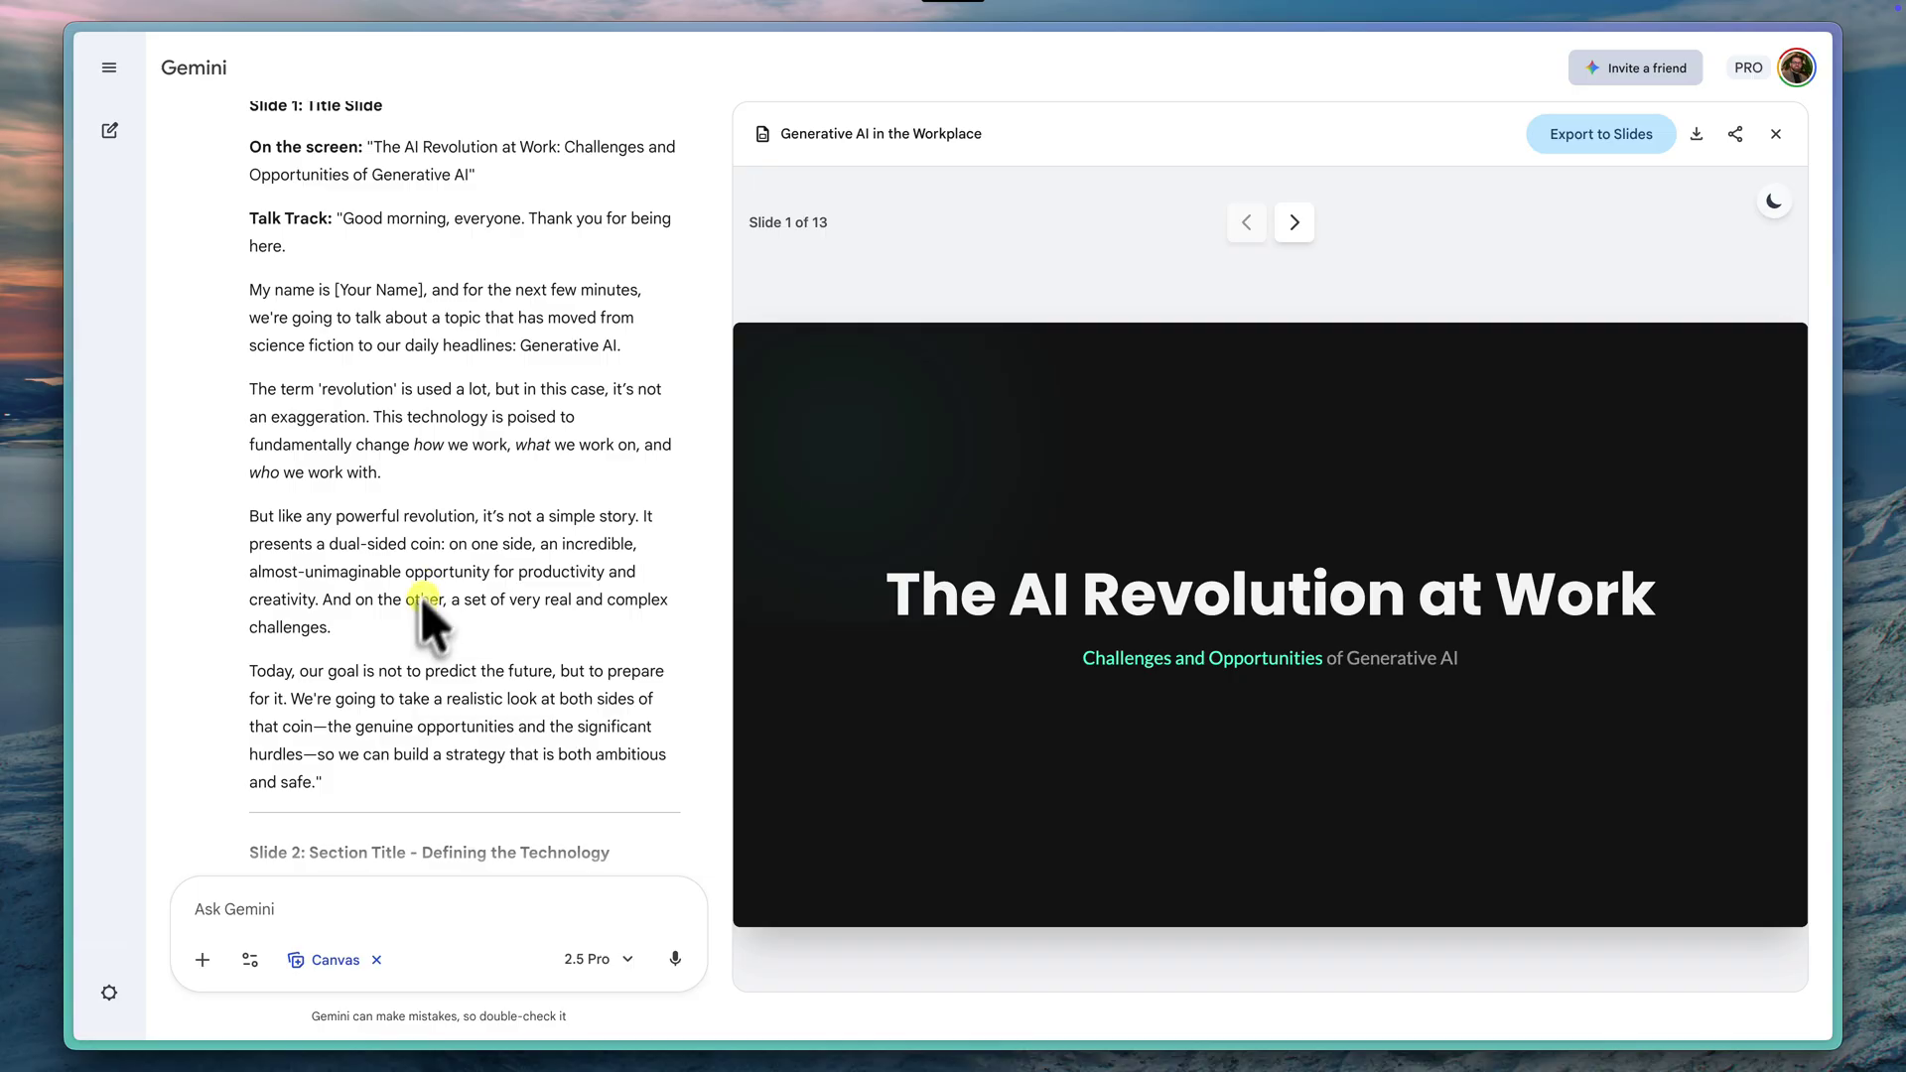
pyautogui.moveTo(345, 784); pyautogui.dragTo(342, 216)
pyautogui.rightClick(368, 218)
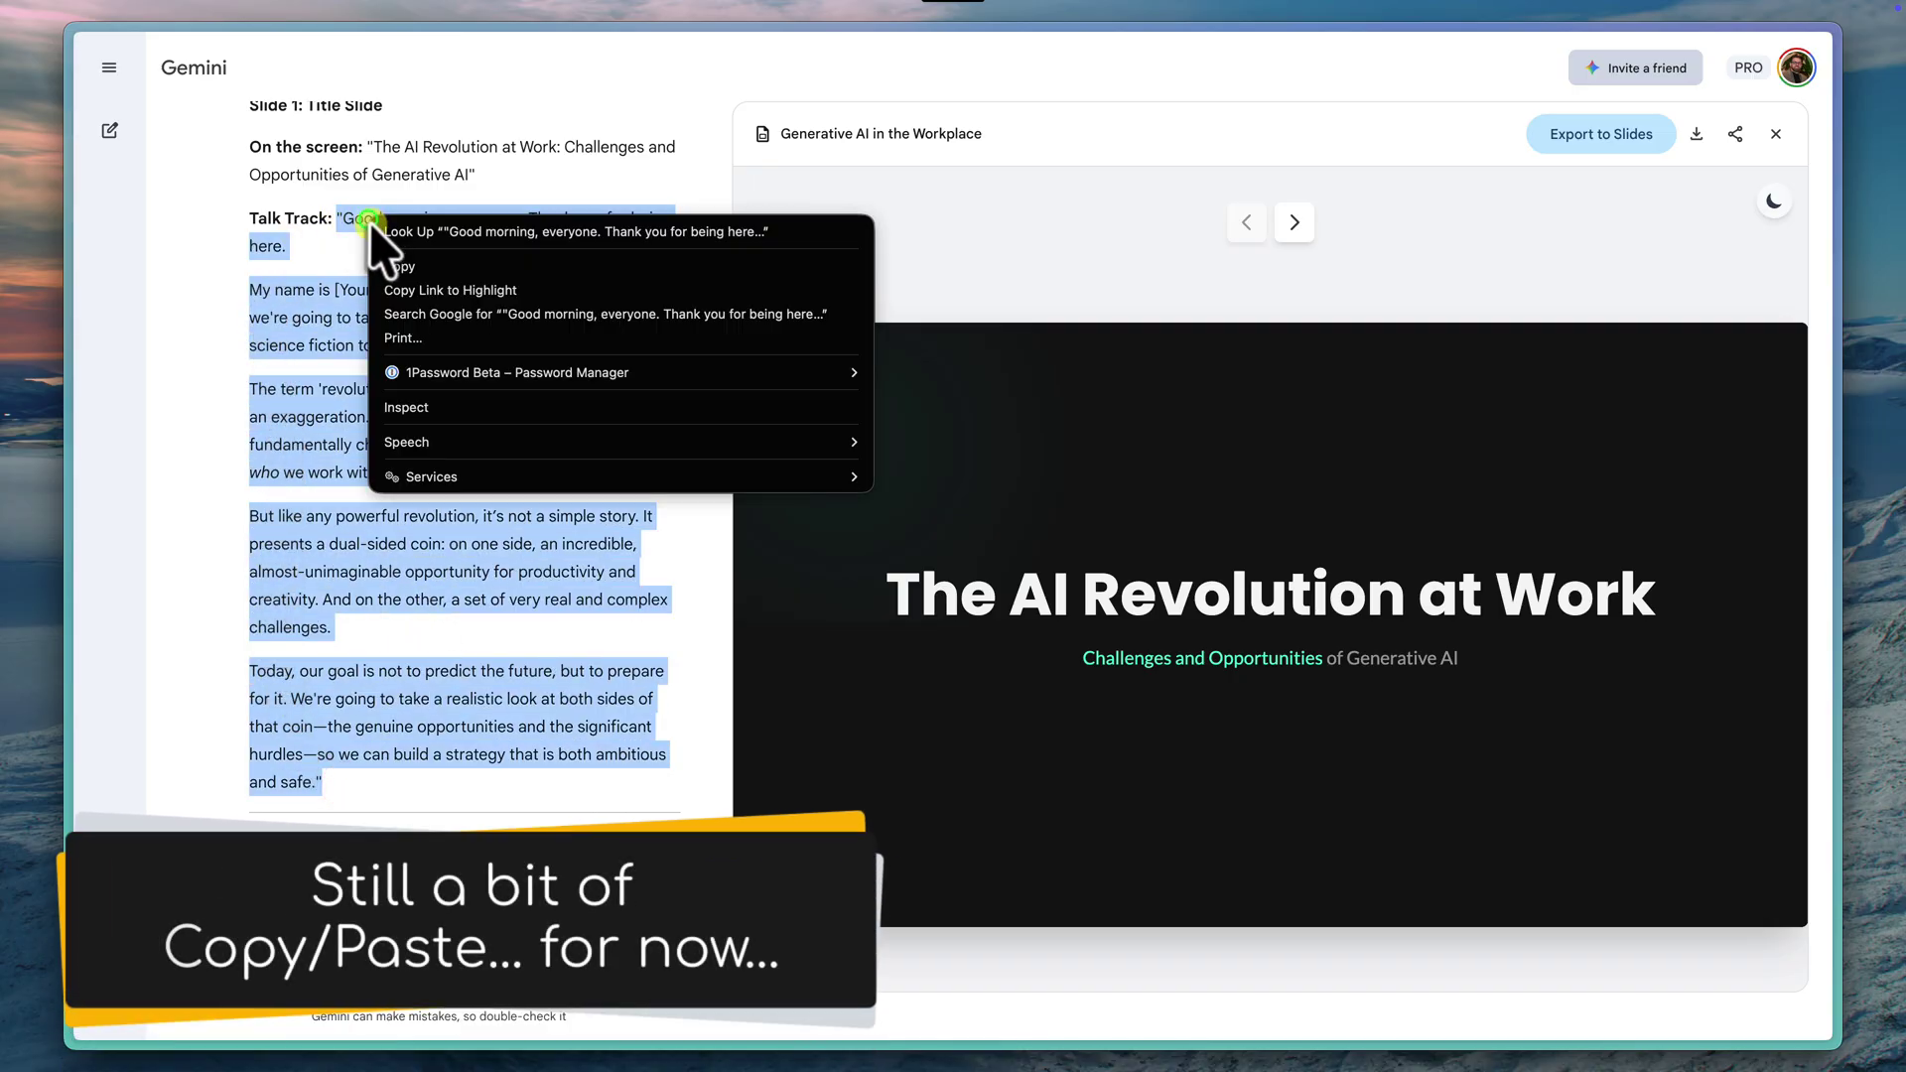
pyautogui.click(400, 267)
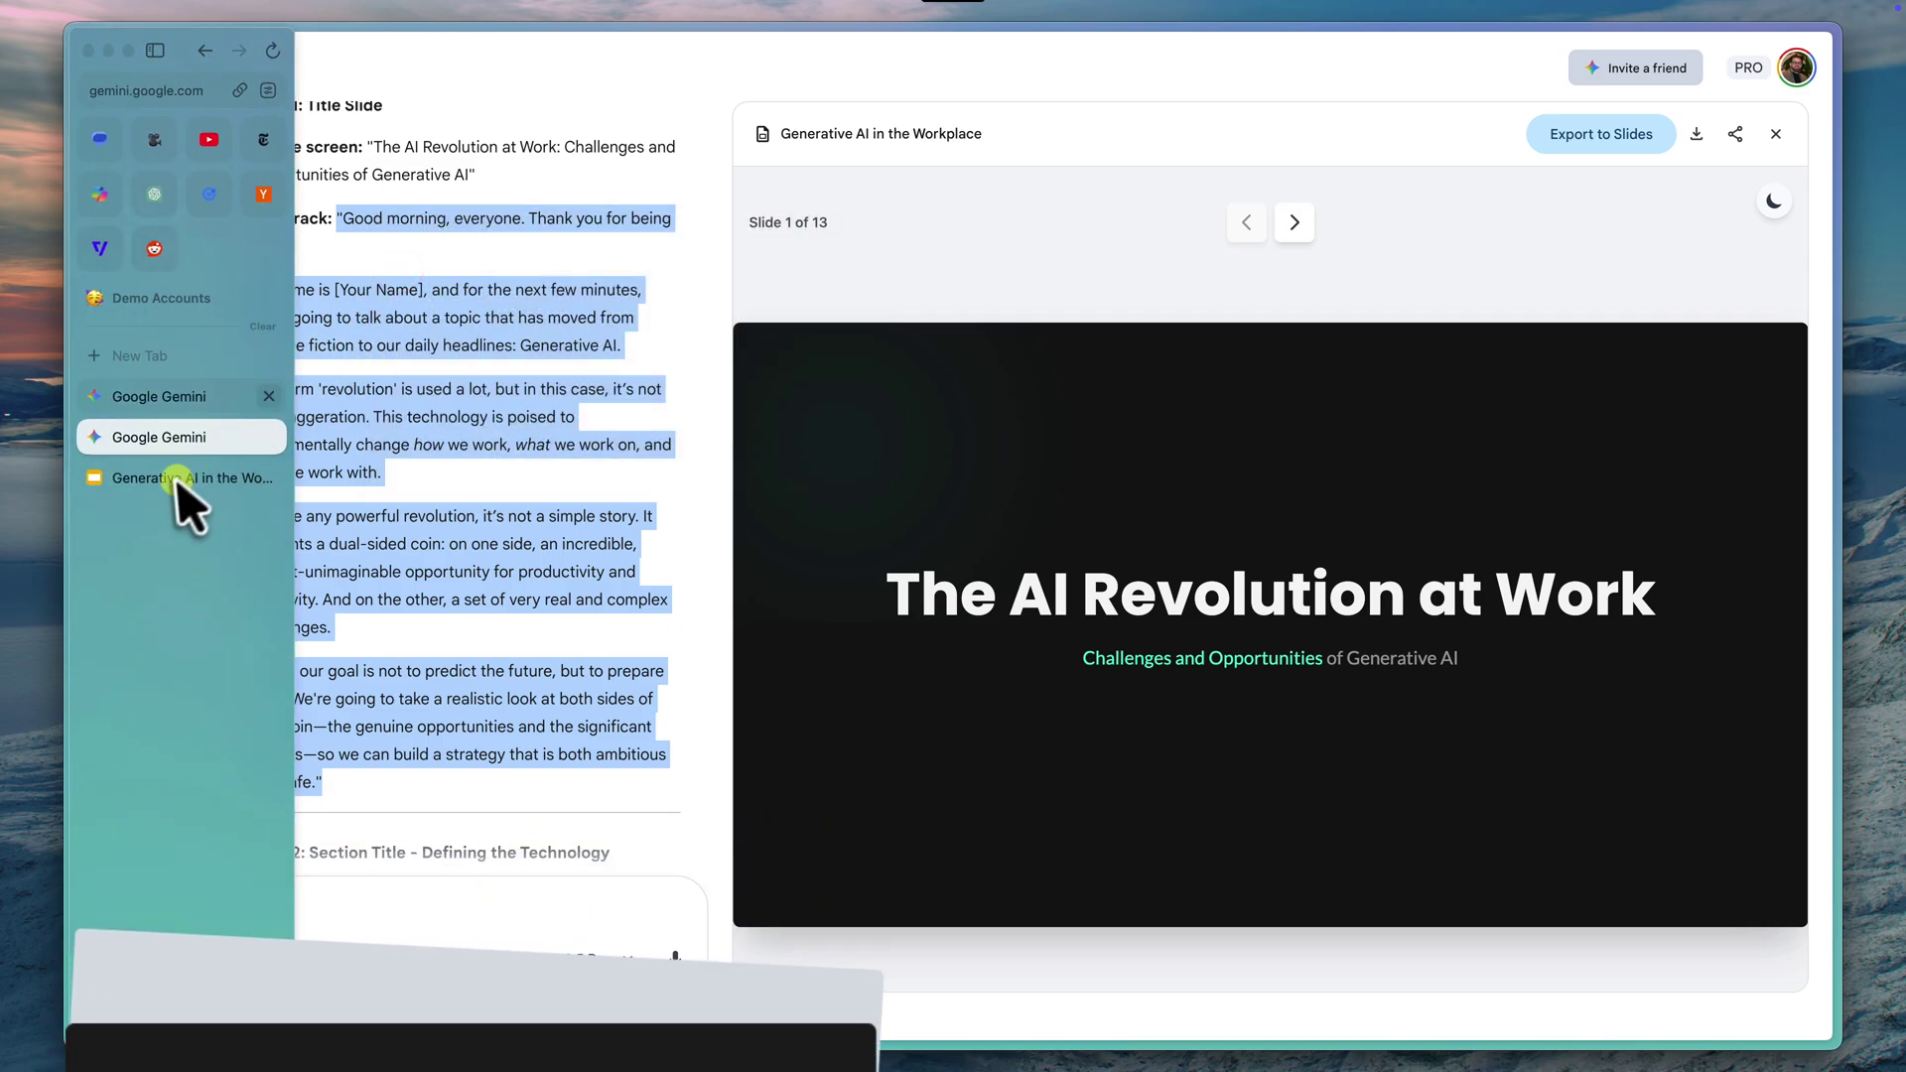
# Paste the title slide talk track into slide 1's enlarged speaker notes.
pyautogui.click(172, 477)
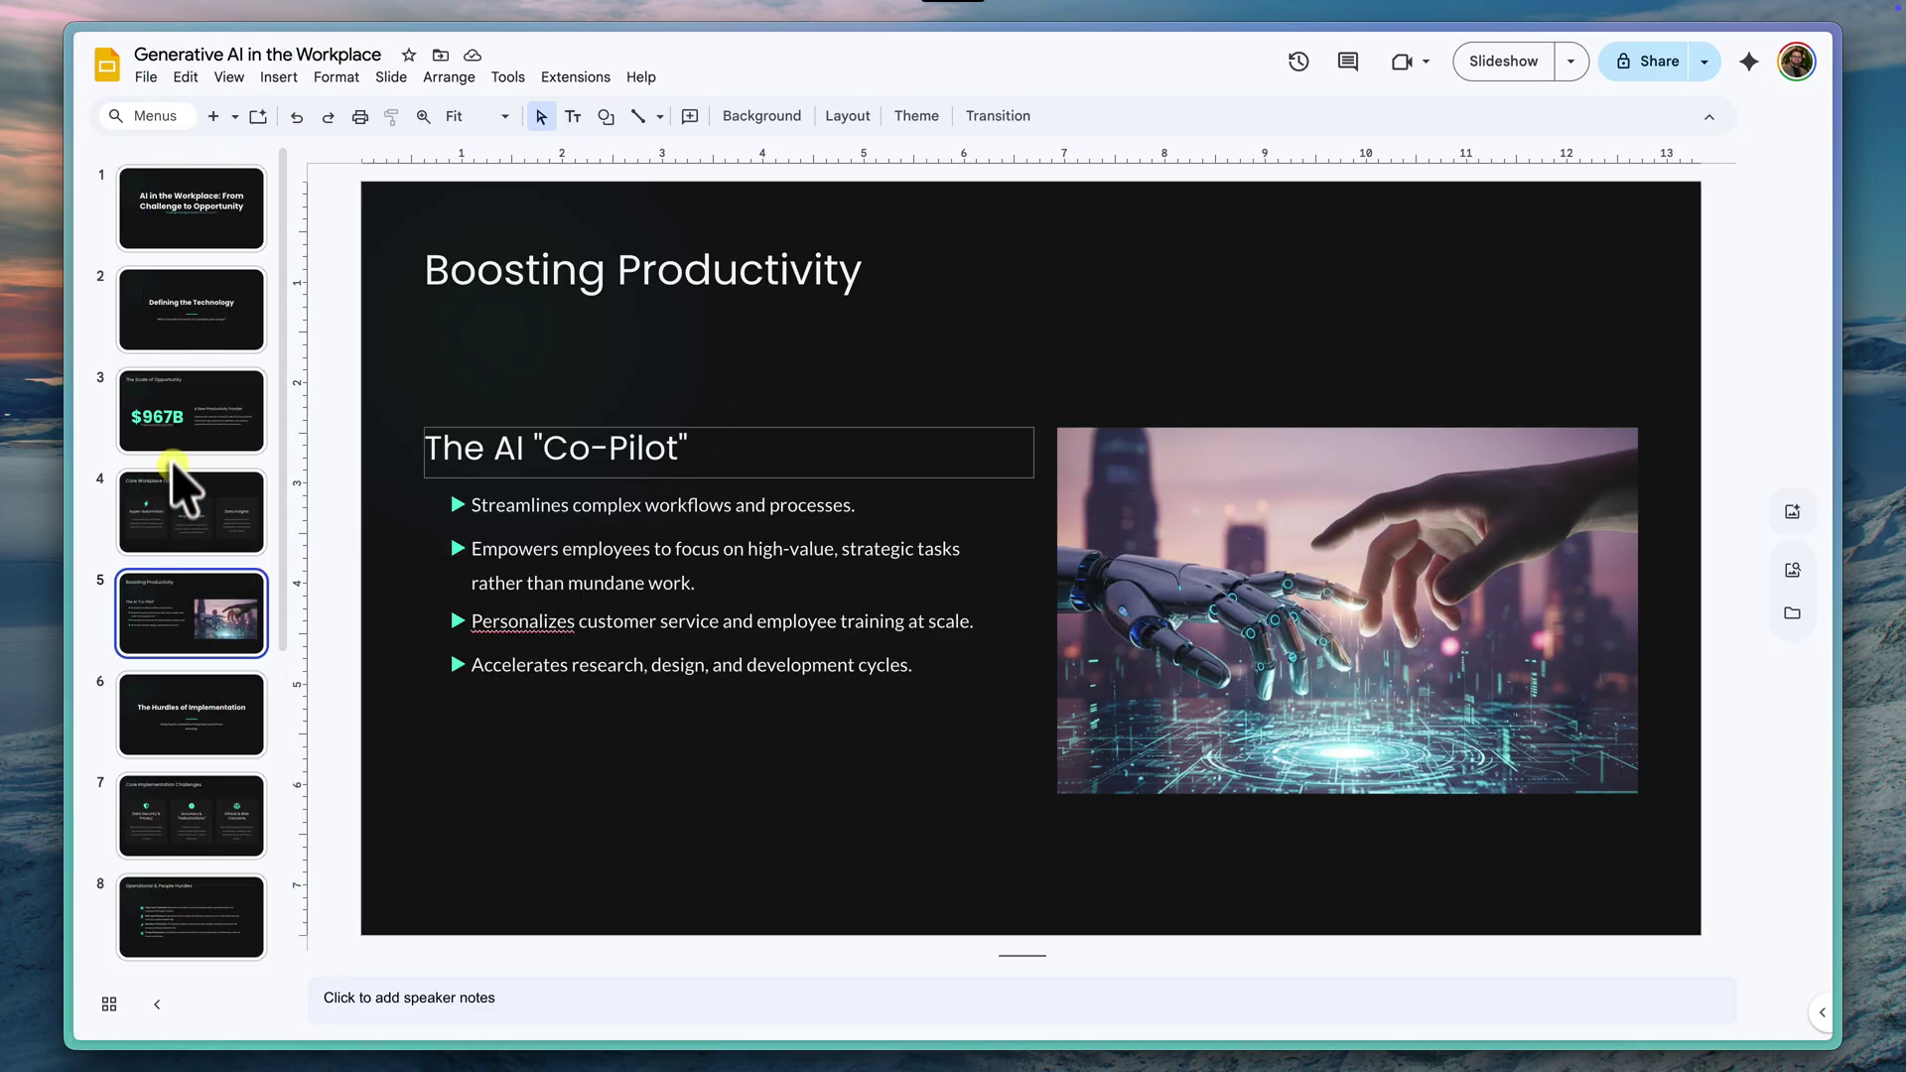
pyautogui.click(173, 250)
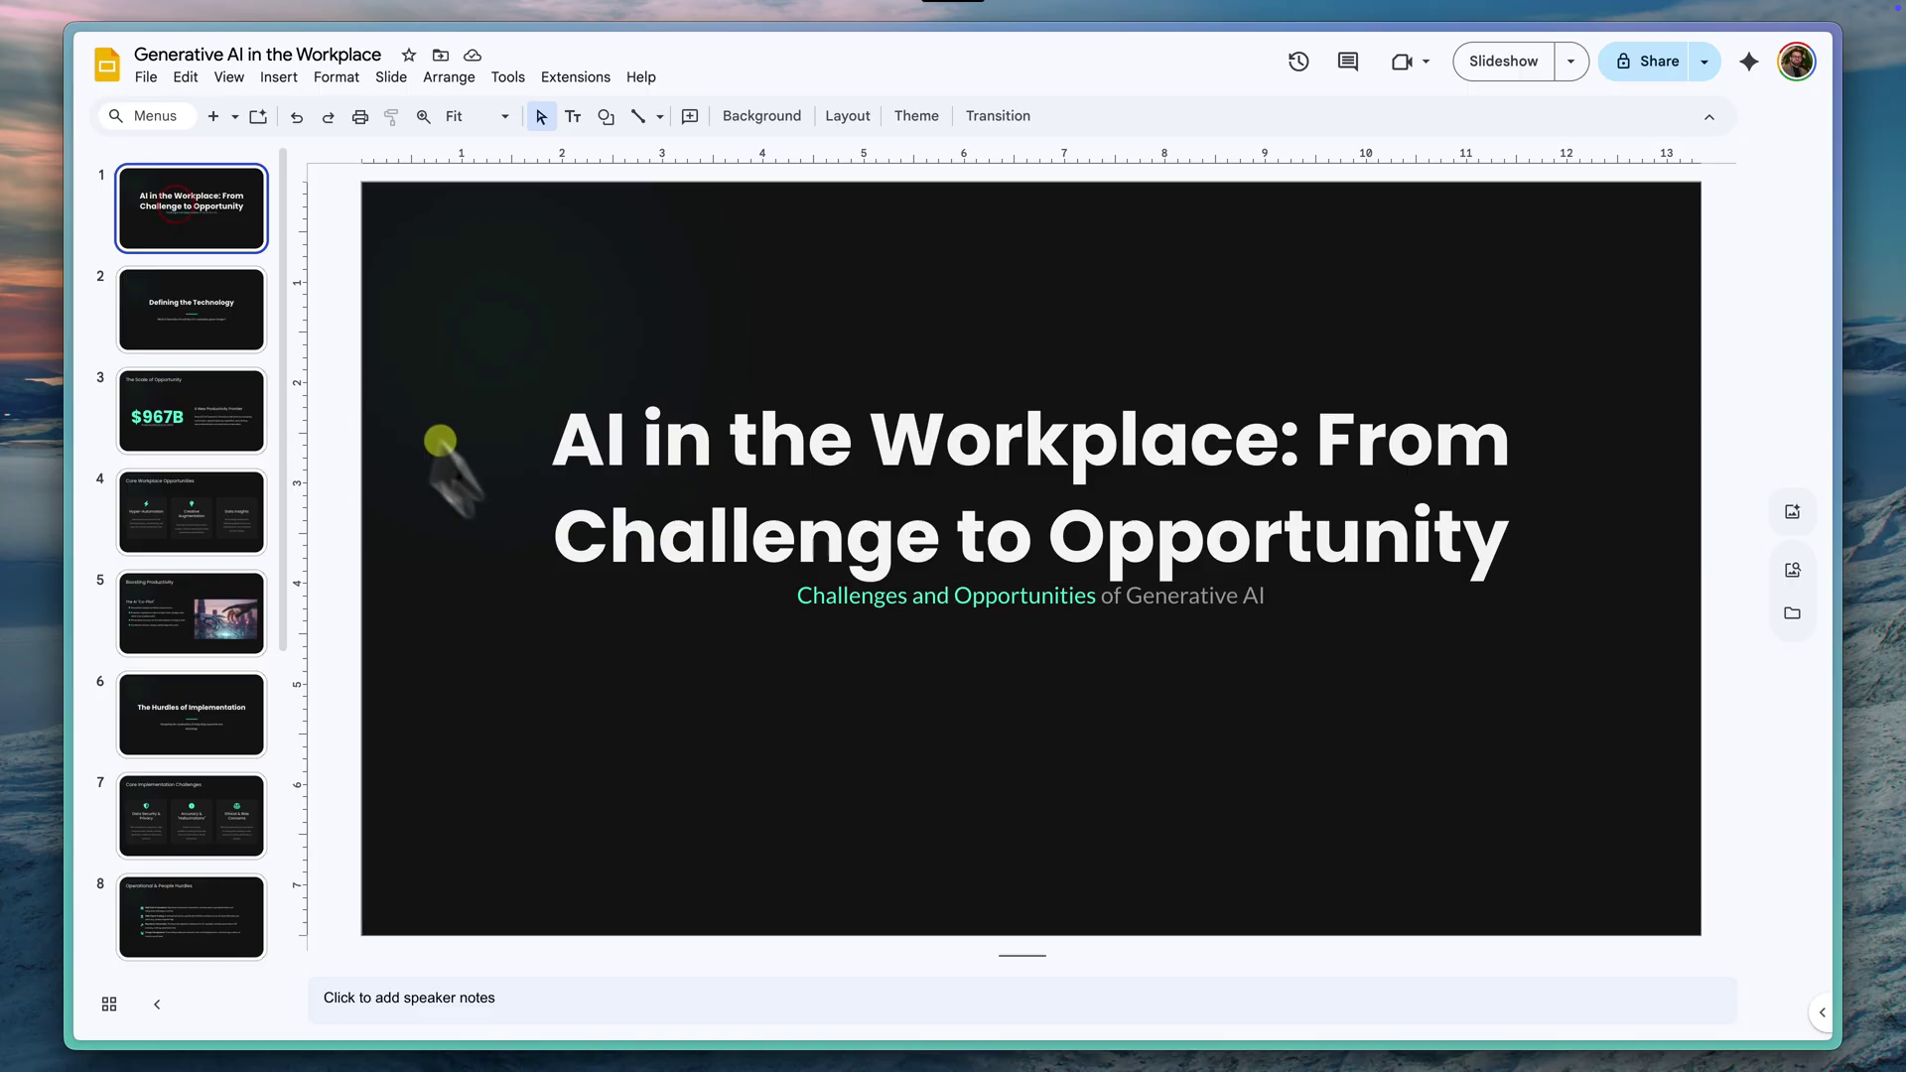
pyautogui.moveTo(1020, 958); pyautogui.dragTo(985, 663)
pyautogui.click(835, 757)
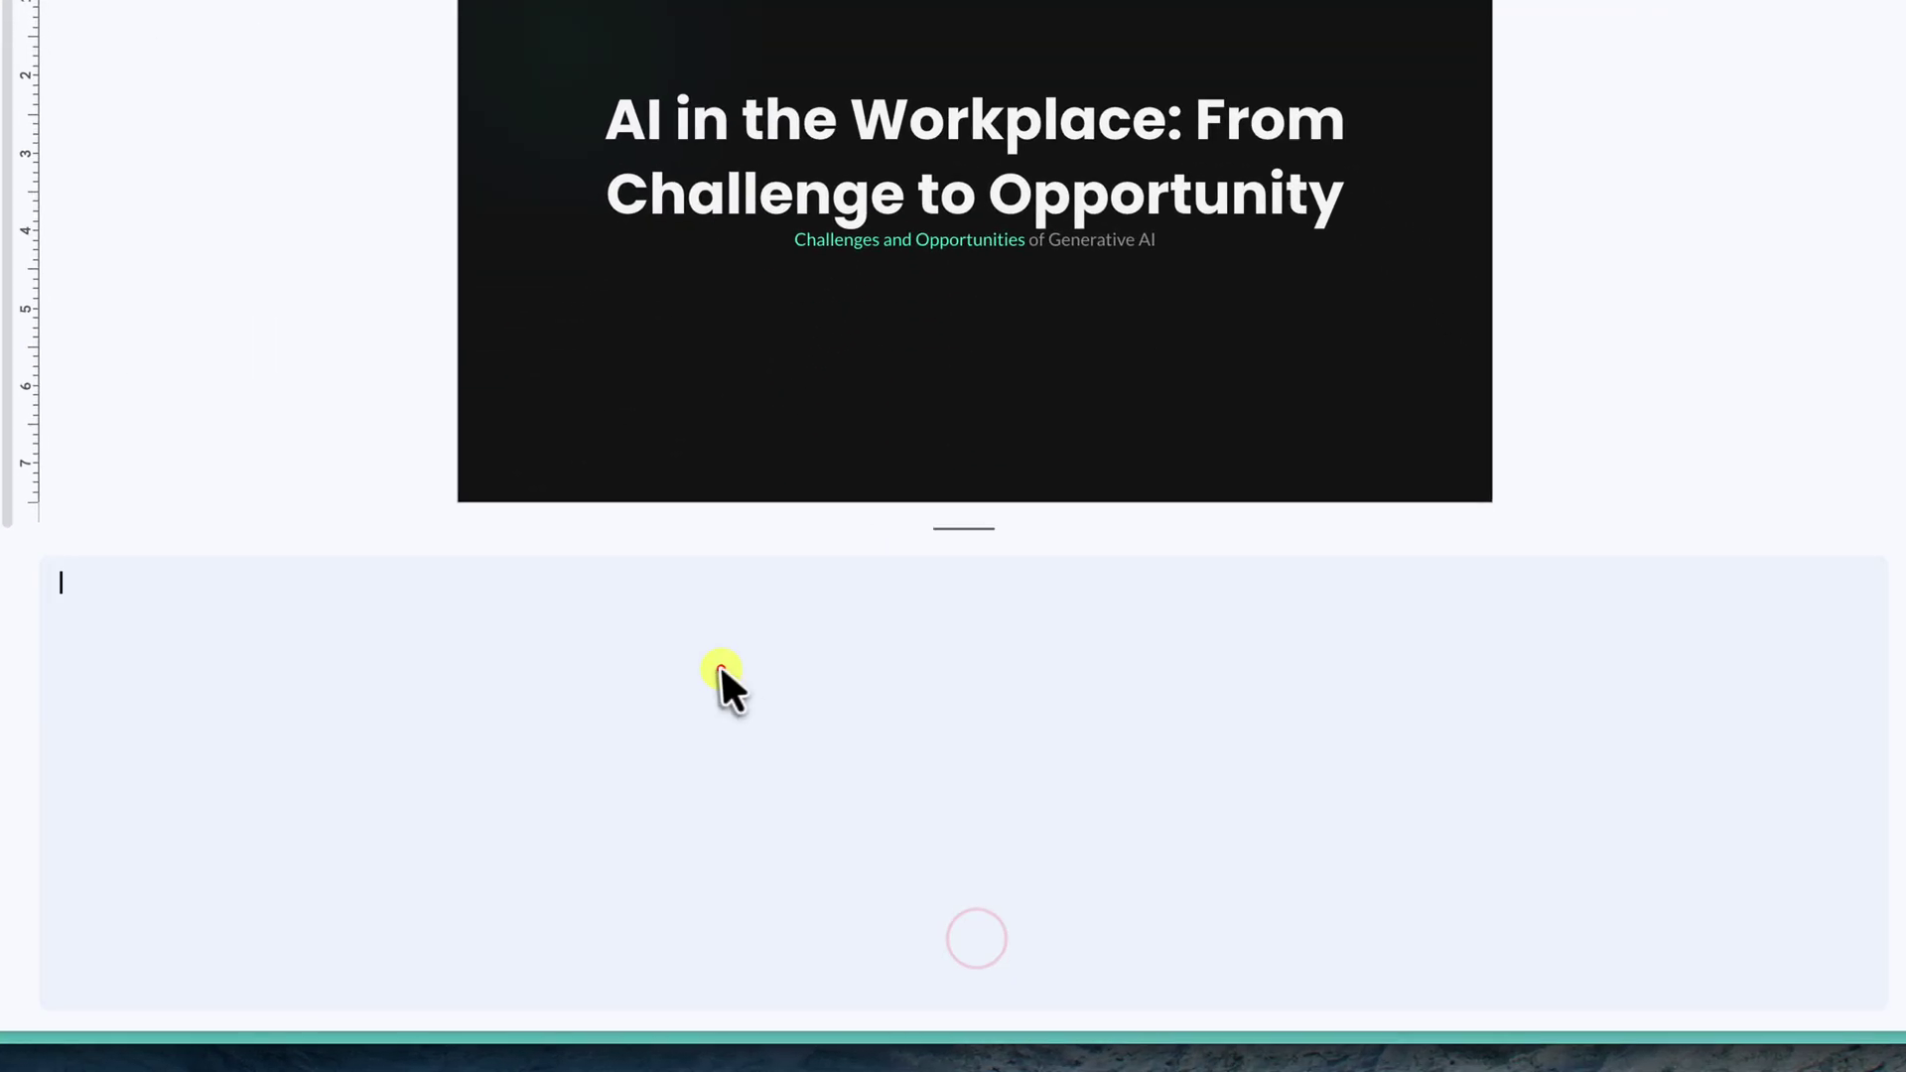
pyautogui.hotkey('ctrl', 'v')
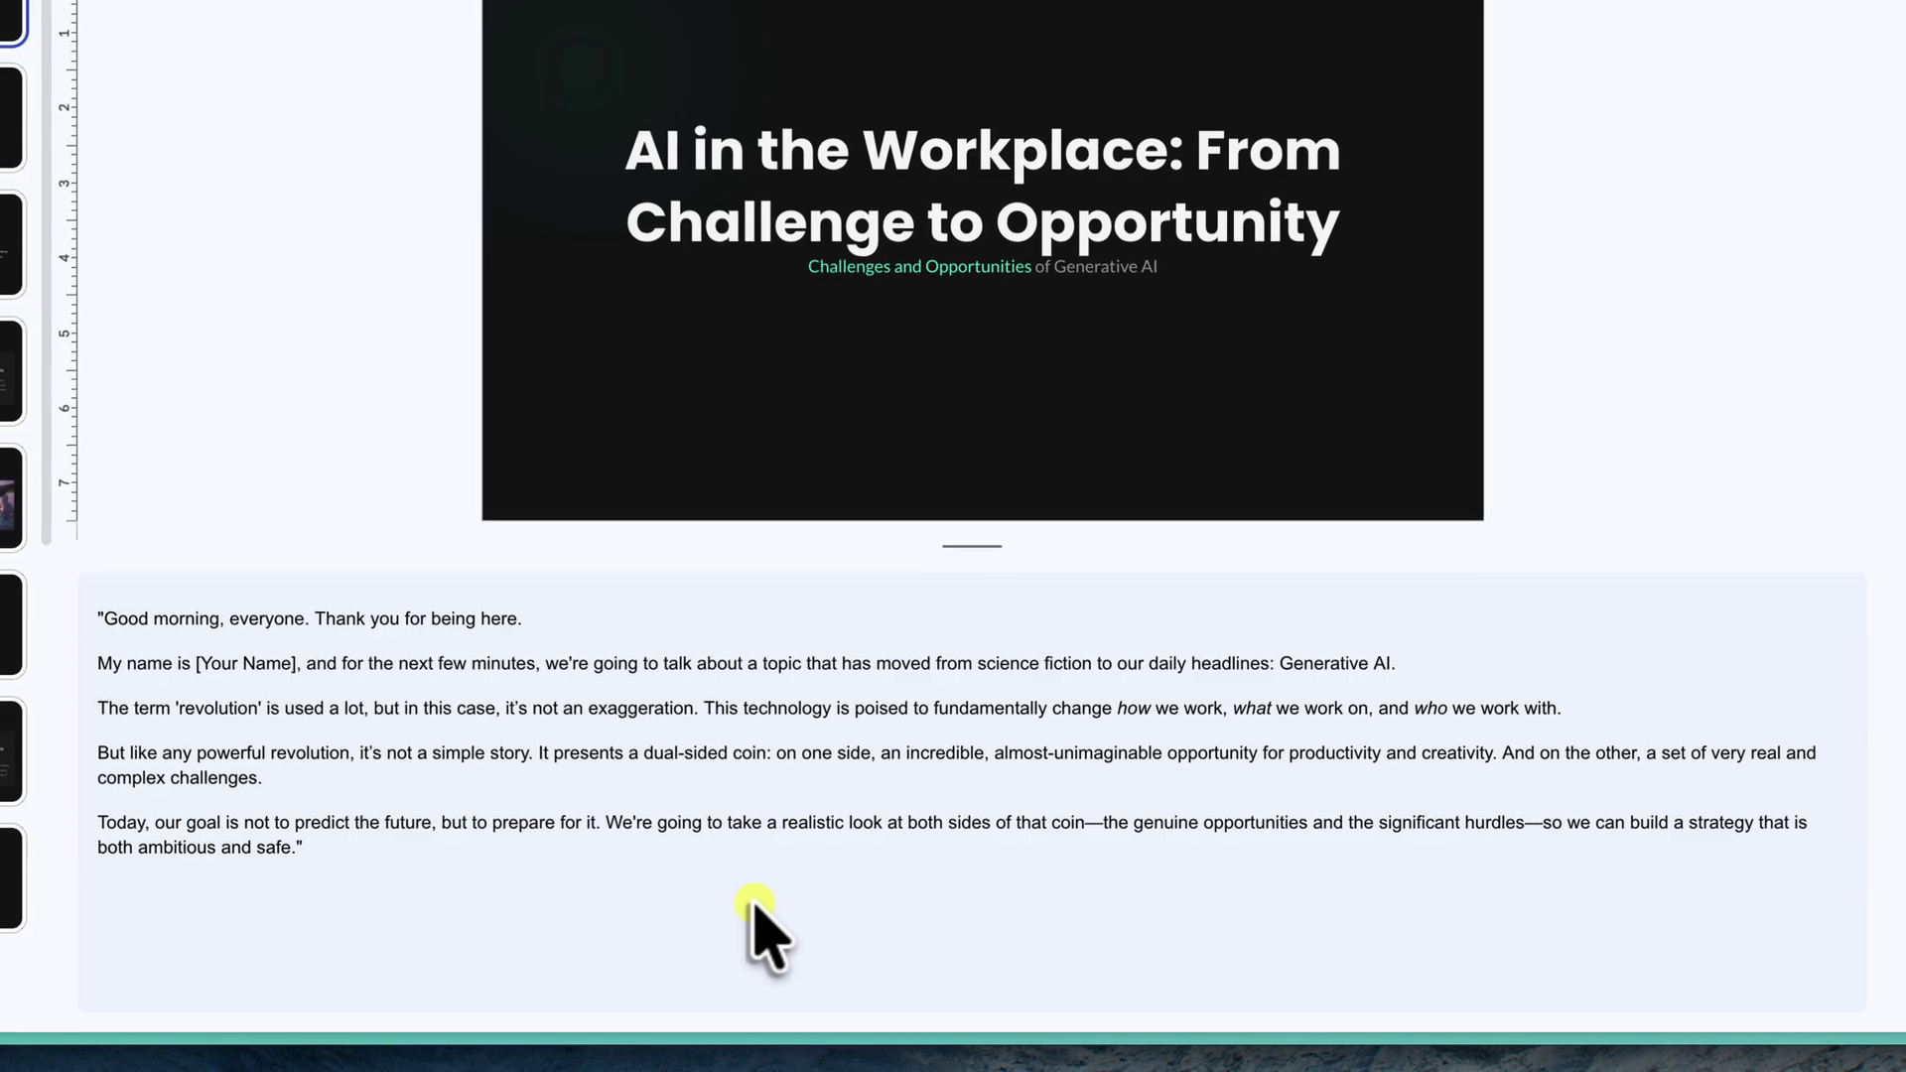
# Bring up the browser sidebar to get back to the Gemini tab.
pyautogui.moveTo(4, 556)
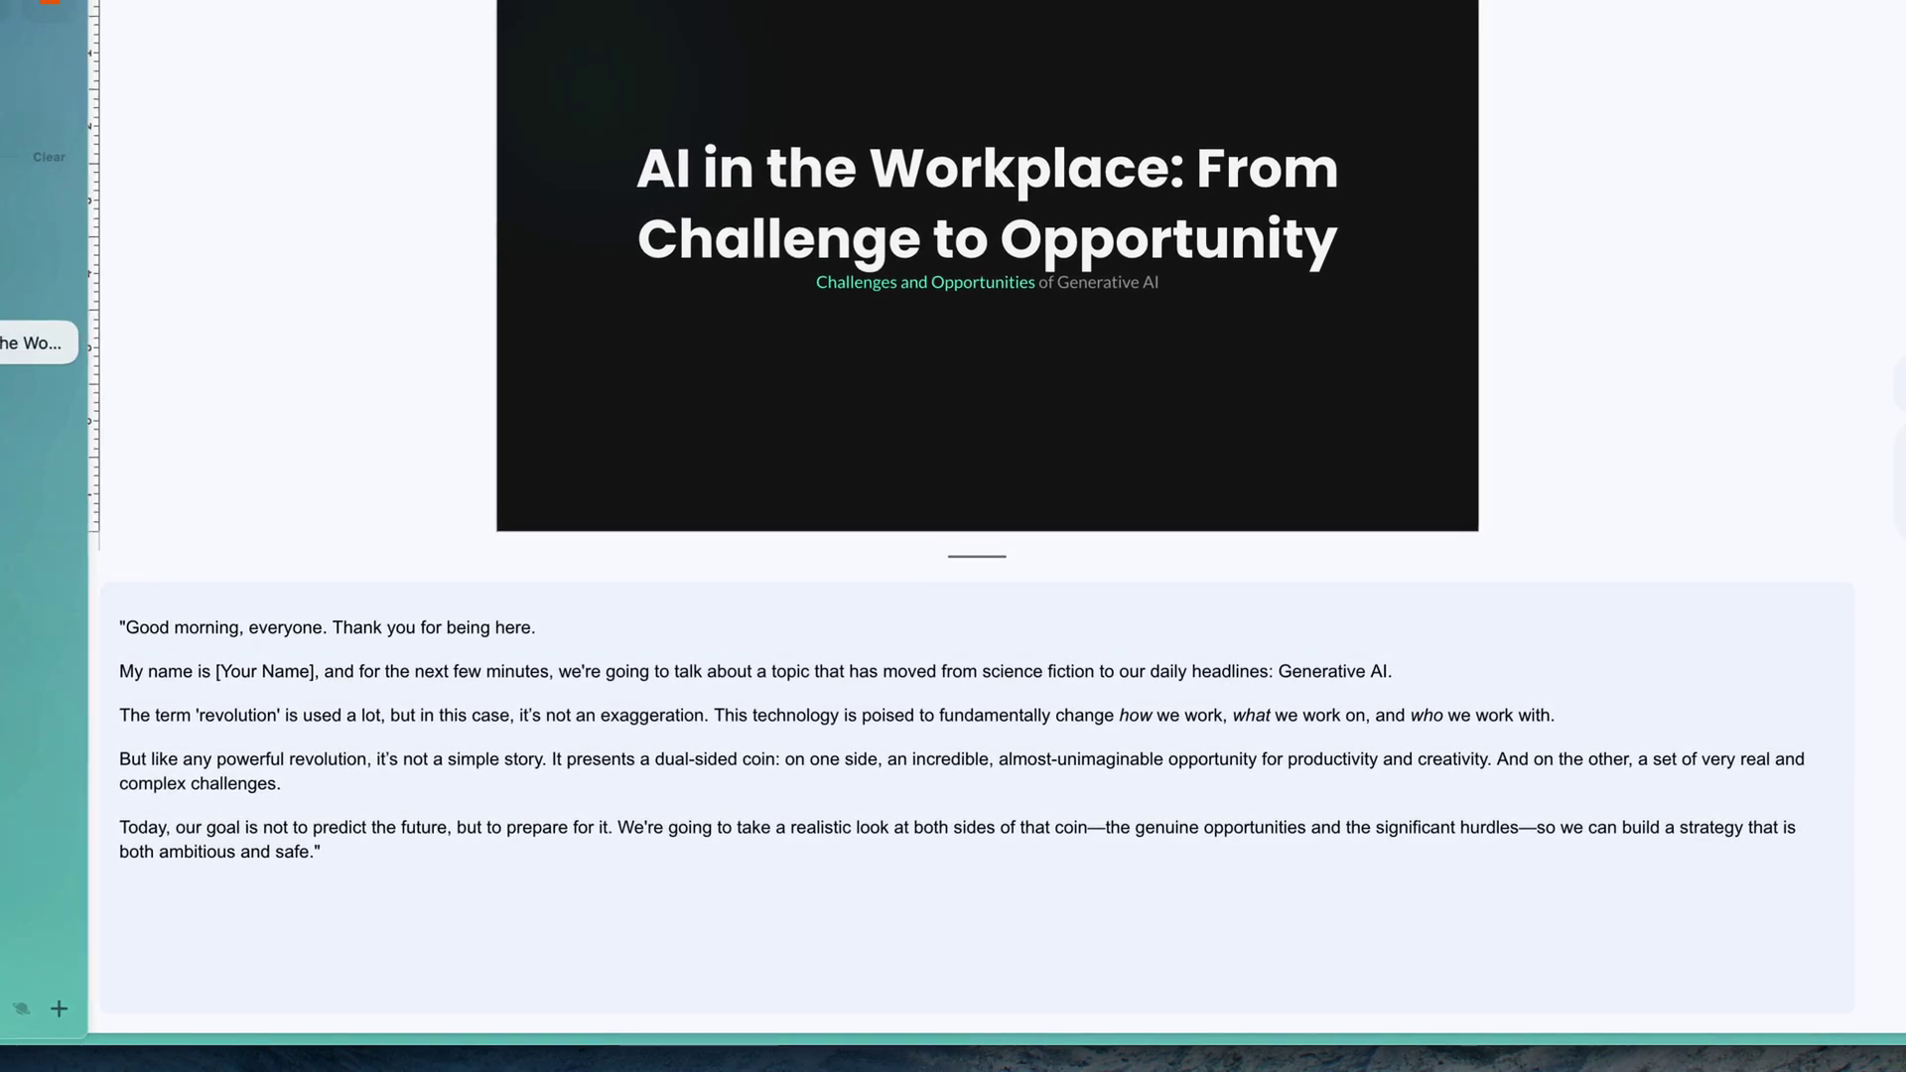